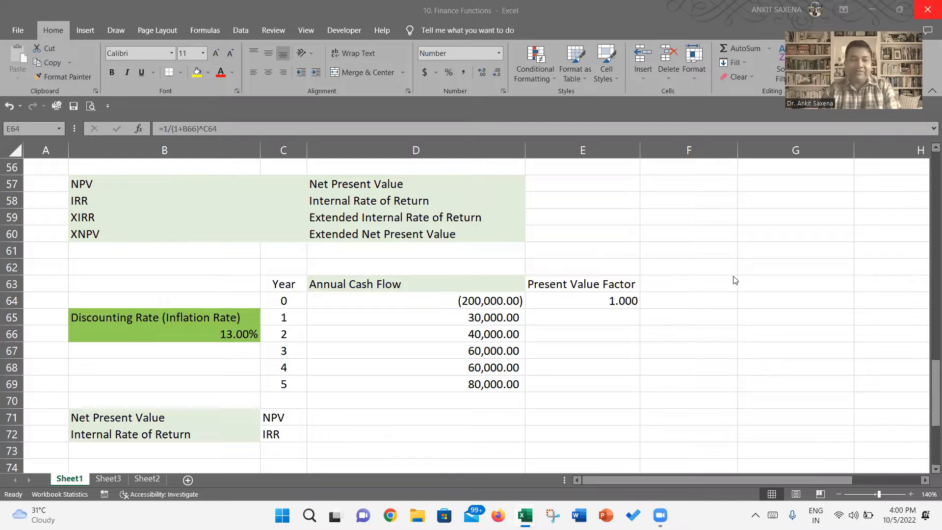
Clear the year 0 present value factor in cell E64
{"action": "left_click", "coordinate": [646, 305]}
{"action": "key", "text": "Delete"}
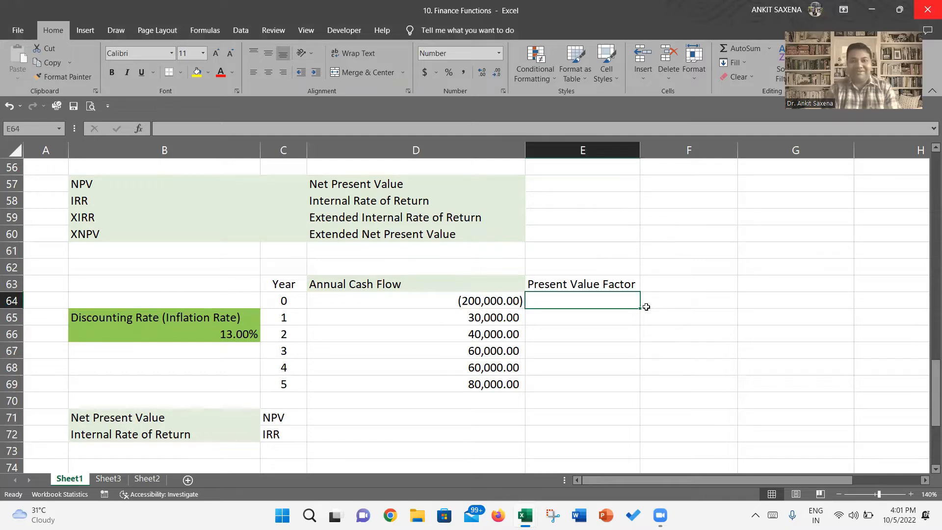
Review the annual cash flows for years 0 to 5 and the discounting rate in B66
{"action": "key", "text": "Left"}
{"action": "key", "text": "Left"}
{"action": "key", "text": "Right"}
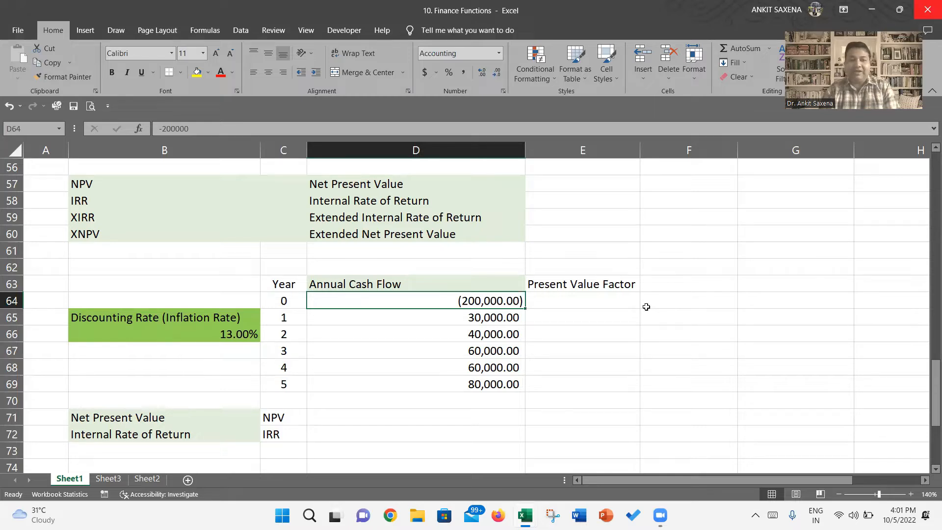
{"action": "key", "text": "Down"}
{"action": "key", "text": "Down"}
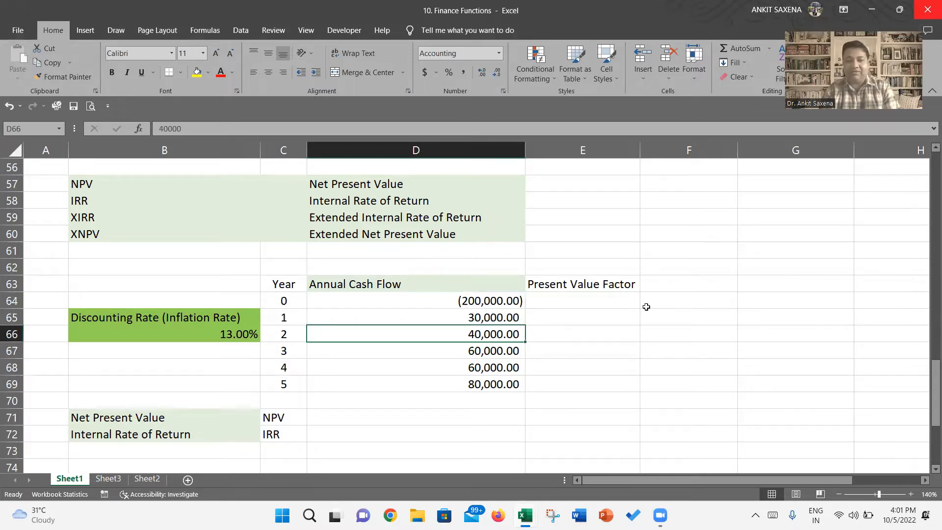
{"action": "key", "text": "Down"}
{"action": "key", "text": "Down"}
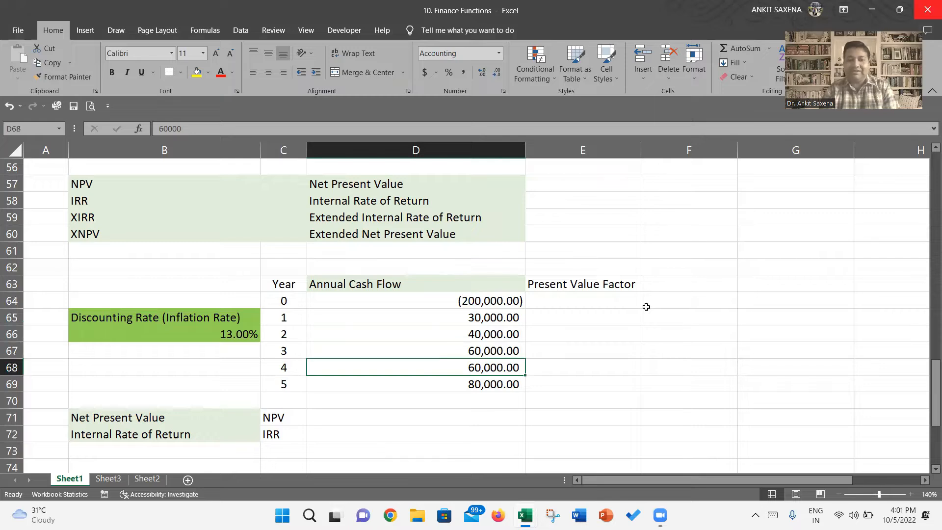
{"action": "key", "text": "Down"}
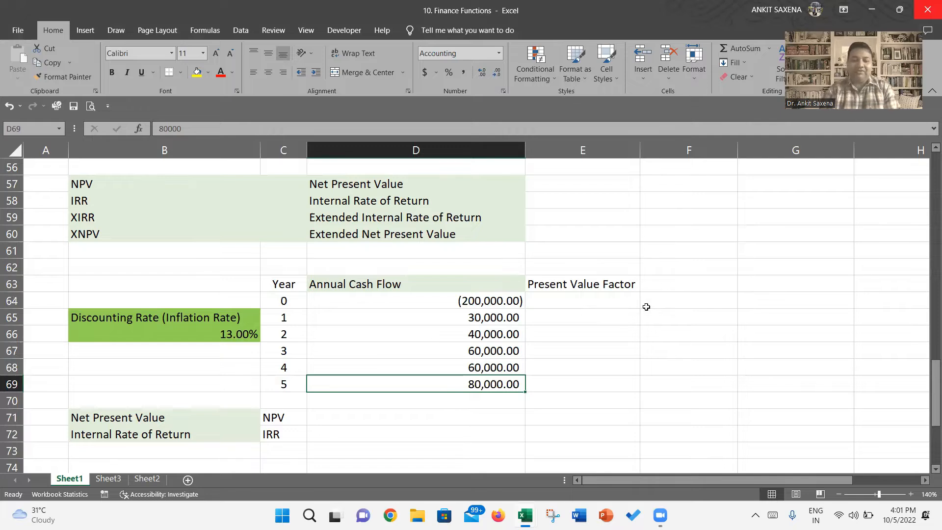
{"action": "key", "text": "shift+Up"}
{"action": "key", "text": "shift+Up"}
{"action": "key", "text": "shift+Up"}
{"action": "key", "text": "shift+Up"}
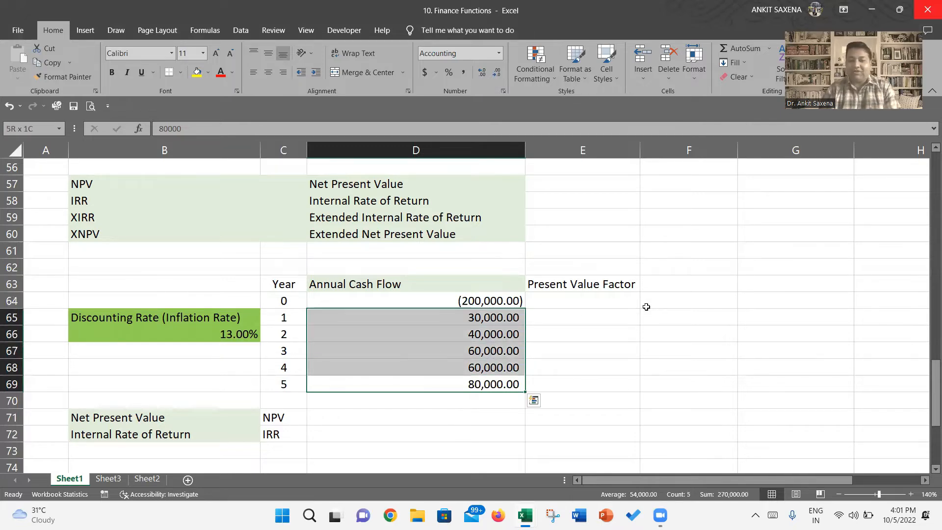
{"action": "key", "text": "Left"}
{"action": "key", "text": "Left"}
{"action": "key", "text": "Up"}
{"action": "key", "text": "Up"}
{"action": "key", "text": "Up"}
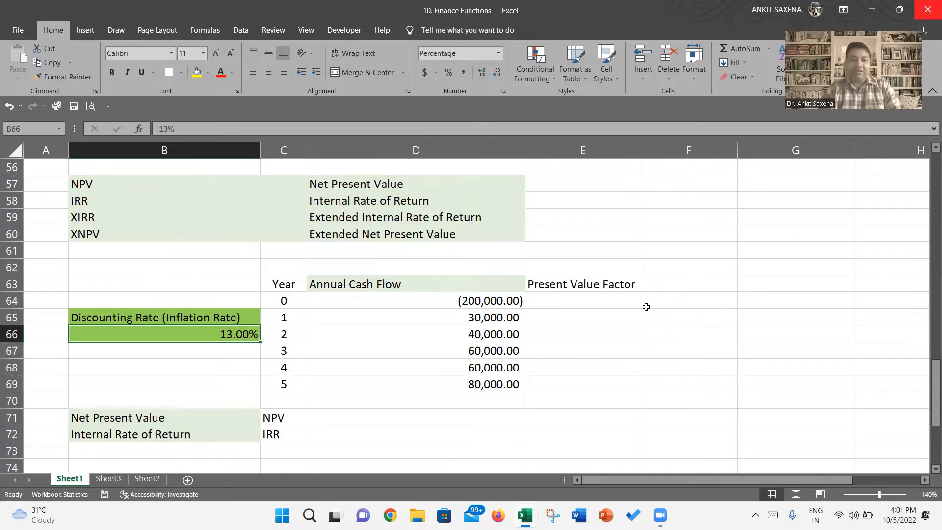
Enter the year 0 present value factor formula =1/(1+$B$66)^C64 in cell E64
{"action": "key", "text": "Right"}
{"action": "key", "text": "Right"}
{"action": "key", "text": "Right"}
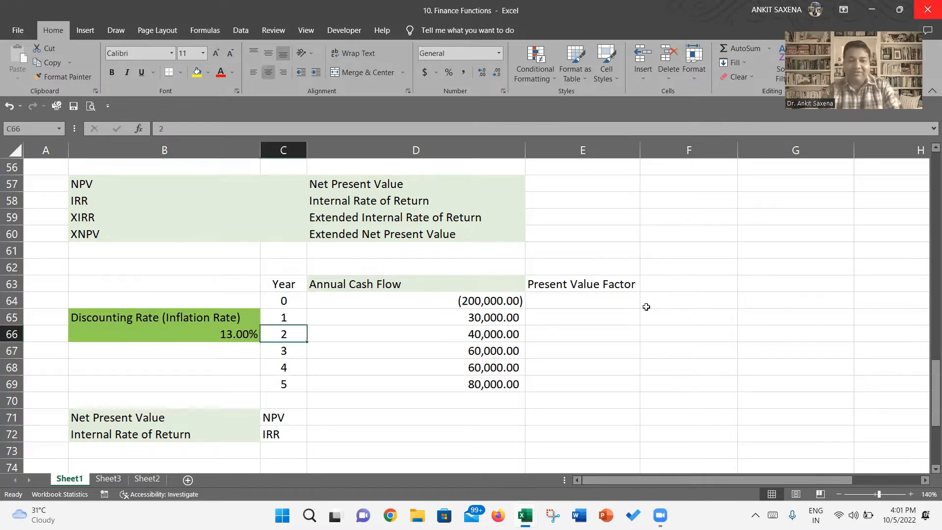
{"action": "key", "text": "Up"}
{"action": "key", "text": "Up"}
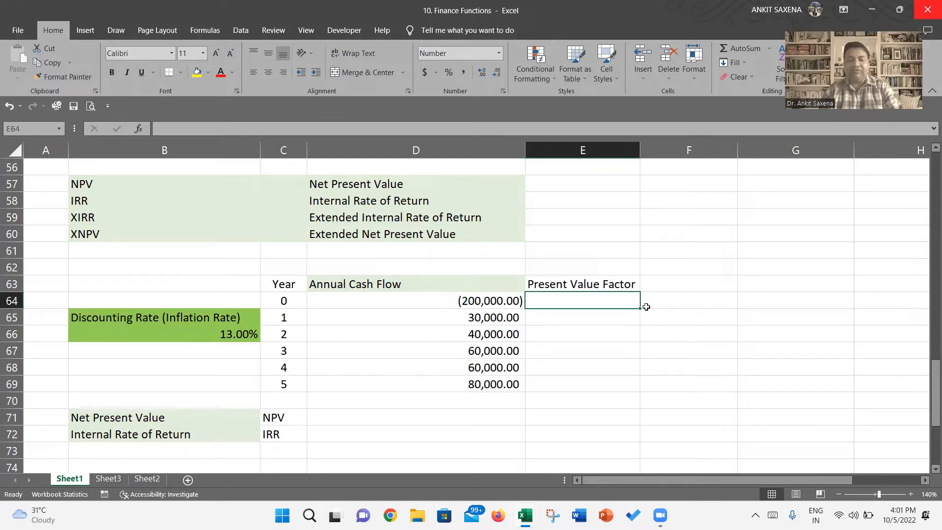
{"action": "type", "text": "=1/"}
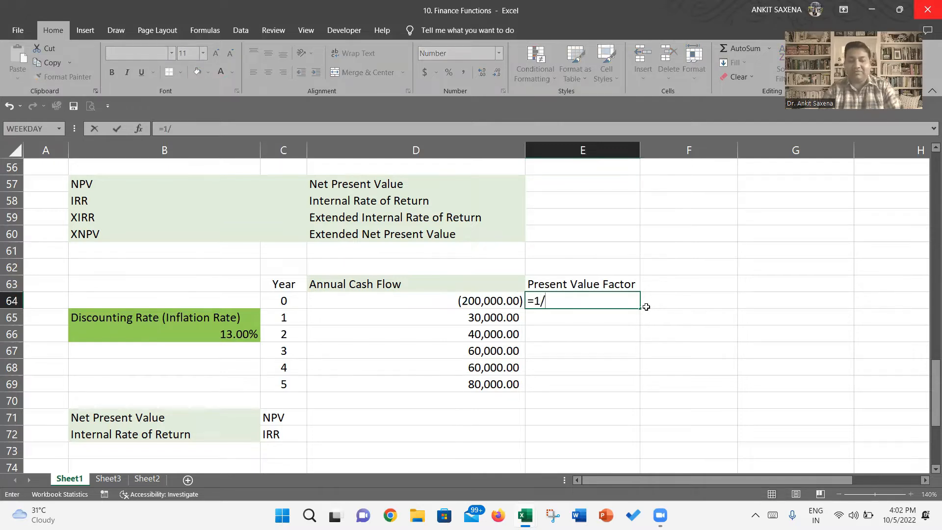
{"action": "type", "text": "(1+"}
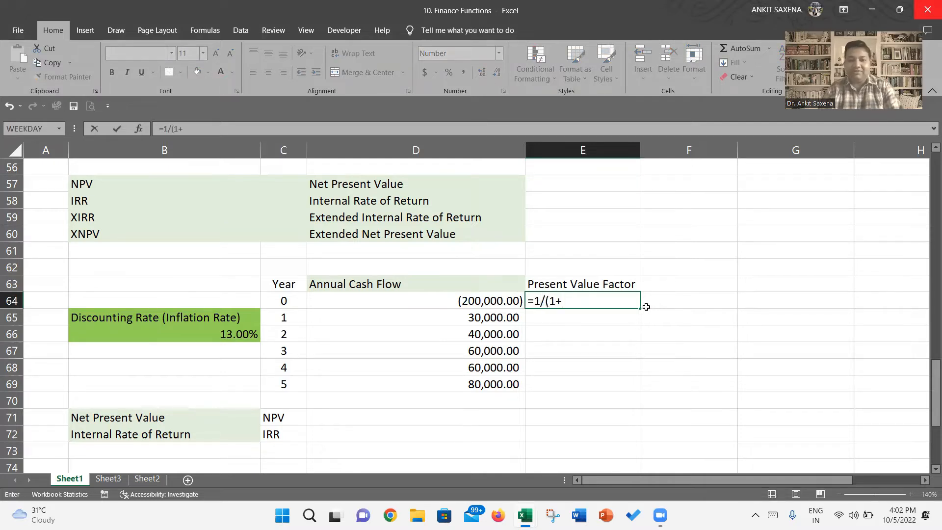
{"action": "key", "text": "Left"}
{"action": "key", "text": "Left"}
{"action": "key", "text": "Left"}
{"action": "key", "text": "Down"}
{"action": "key", "text": "Down"}
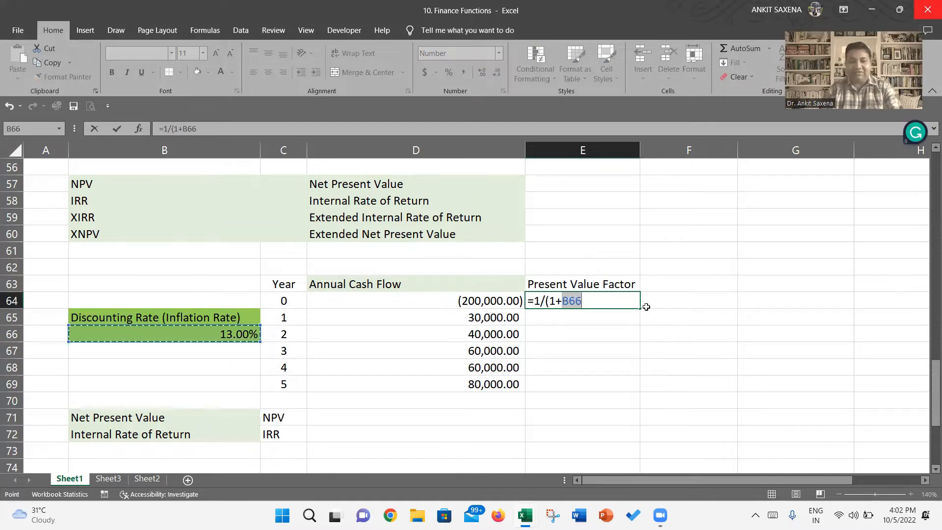
{"action": "key", "text": "F4"}
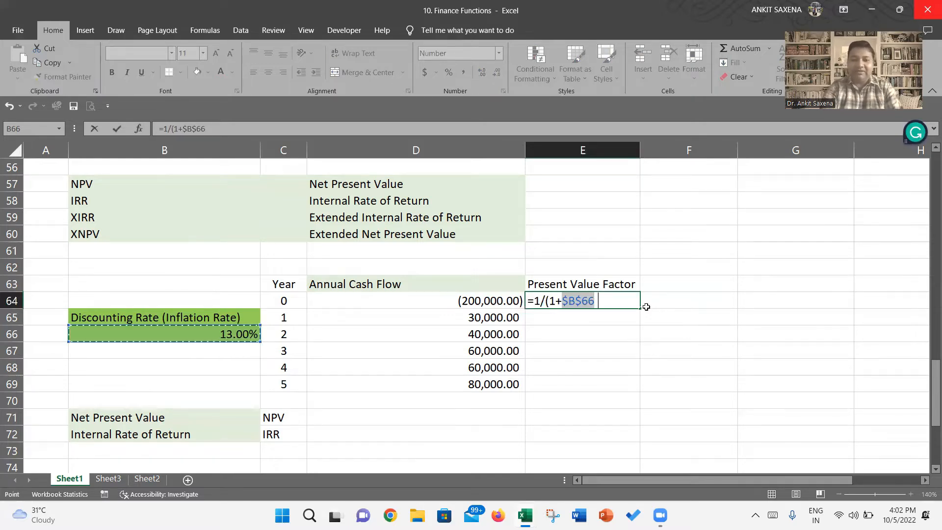
{"action": "type", "text": ")^"}
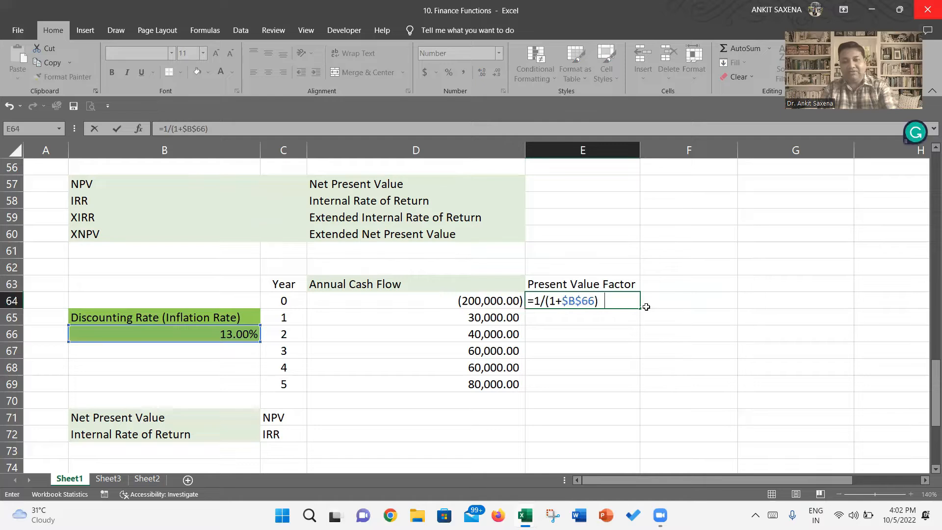
{"action": "left_click", "coordinate": [287, 303]}
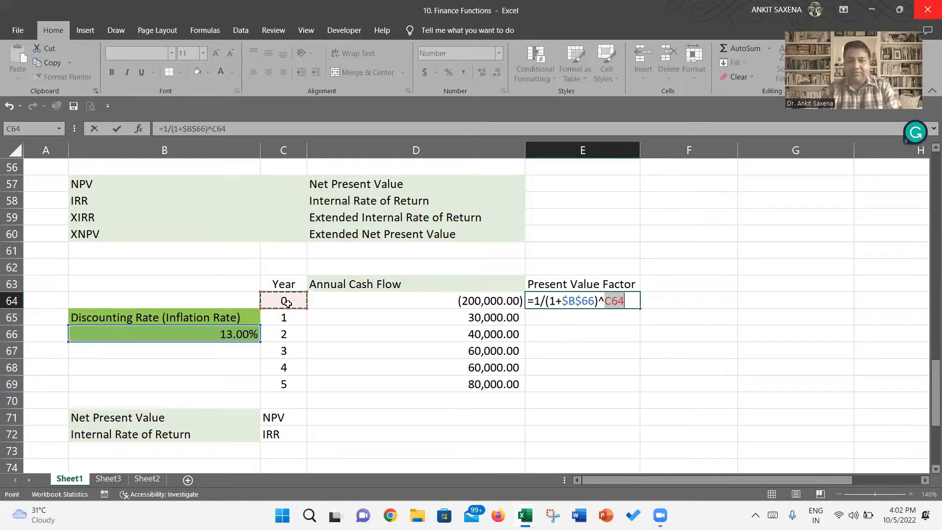
{"action": "key", "text": "Return"}
Copy the present value factor formula from E64 to E65:E69 for years 1 to 5
{"action": "key", "text": "Up"}
{"action": "key", "text": "ctrl+c"}
{"action": "key", "text": "Down"}
{"action": "key", "text": "shift+Down"}
{"action": "key", "text": "shift+Down"}
{"action": "key", "text": "shift+Down"}
{"action": "key", "text": "shift+Down"}
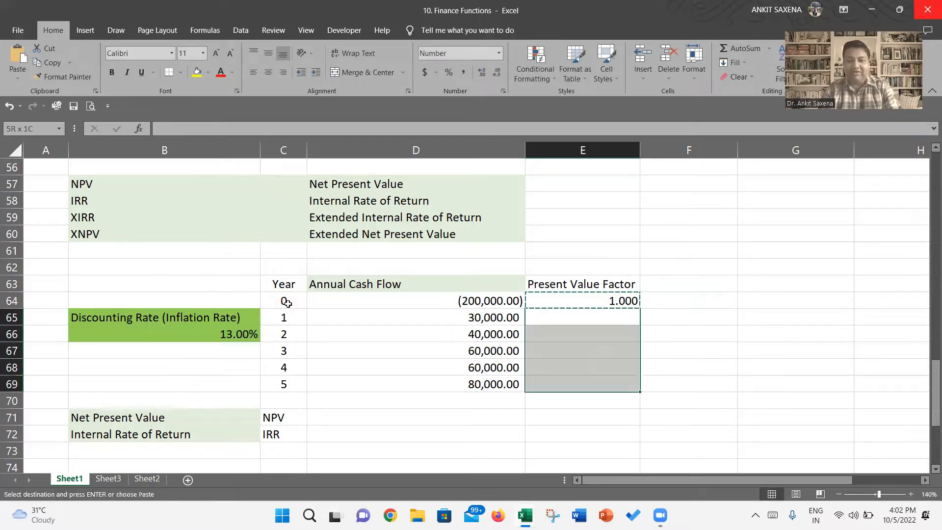
{"action": "key", "text": "ctrl+v"}
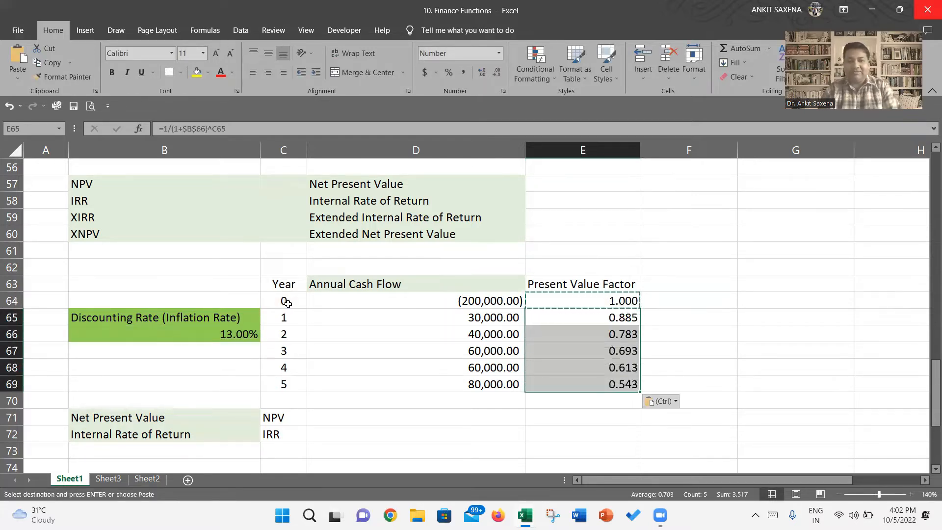
Try discounting rates of 10%, 9% and 8% in cell B66
{"action": "key", "text": "Down"}
{"action": "key", "text": "Down"}
{"action": "key", "text": "Left"}
{"action": "key", "text": "Left"}
{"action": "key", "text": "Up"}
{"action": "key", "text": "Left"}
{"action": "type", "text": "10"}
{"action": "key", "text": "Return"}
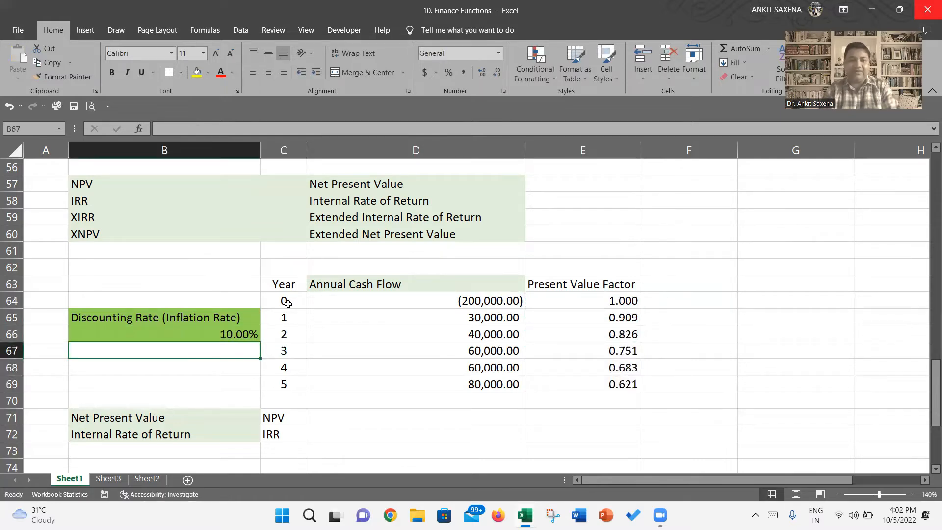
{"action": "key", "text": "Up"}
{"action": "type", "text": "9"}
{"action": "key", "text": "Return"}
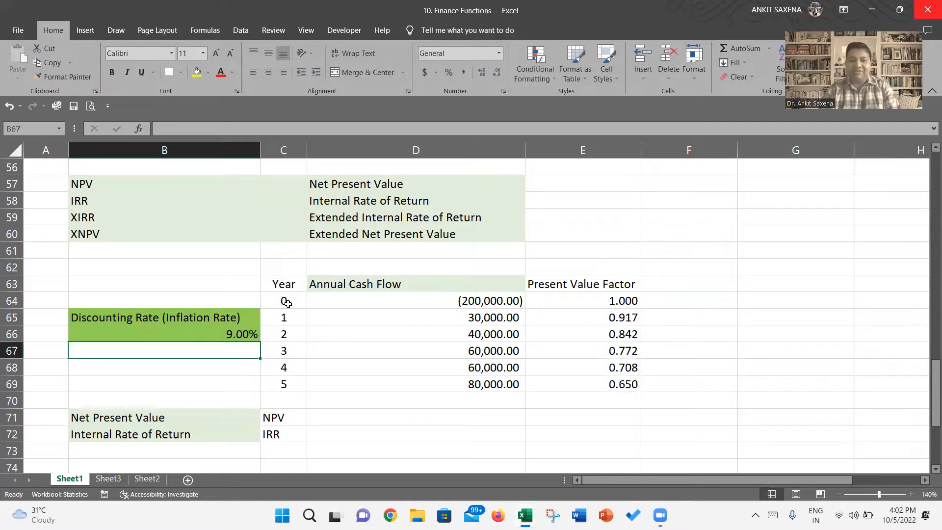
{"action": "key", "text": "Up"}
{"action": "type", "text": "8"}
{"action": "key", "text": "Return"}
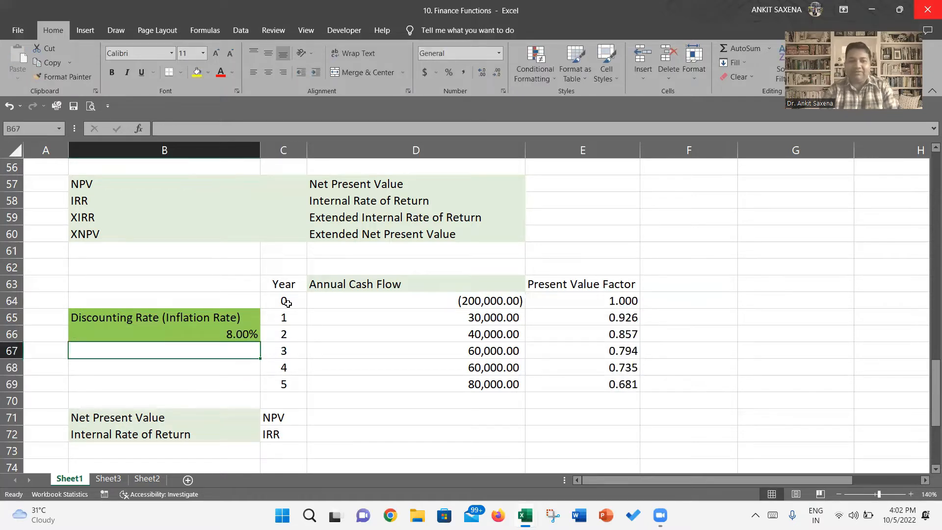
Set the discounting rate in B66 back to 13%
{"action": "key", "text": "Up"}
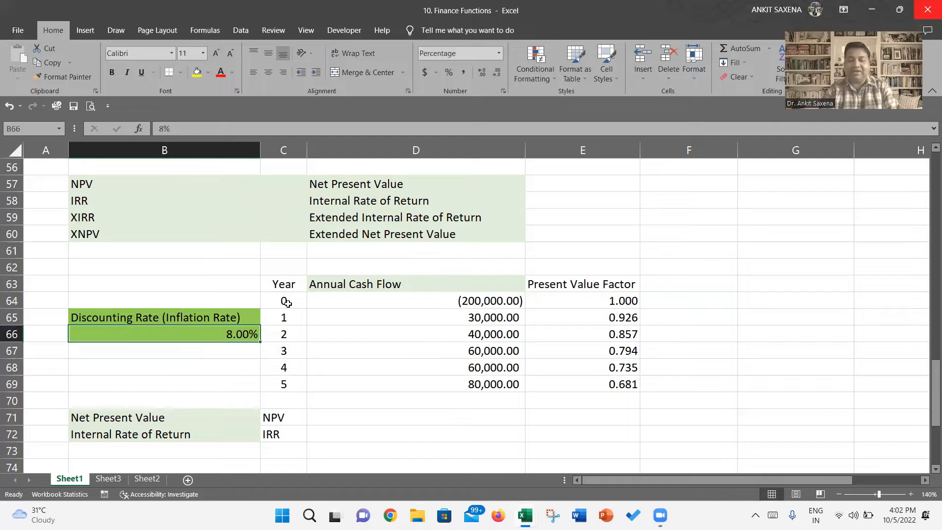
{"action": "type", "text": "13"}
{"action": "key", "text": "Return"}
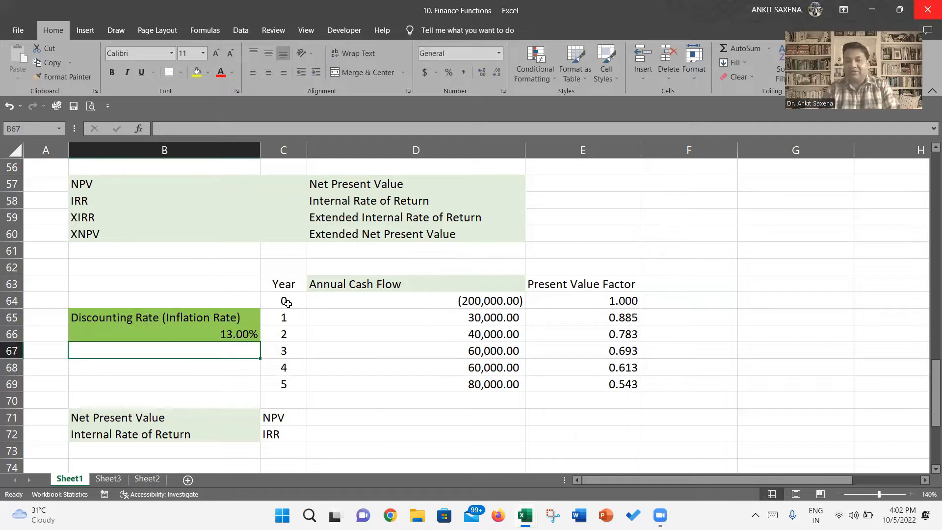
Add the header "Discounted Cash Flow" in F63 and fit column F's width to the text
{"action": "key", "text": "Up"}
{"action": "key", "text": "Right"}
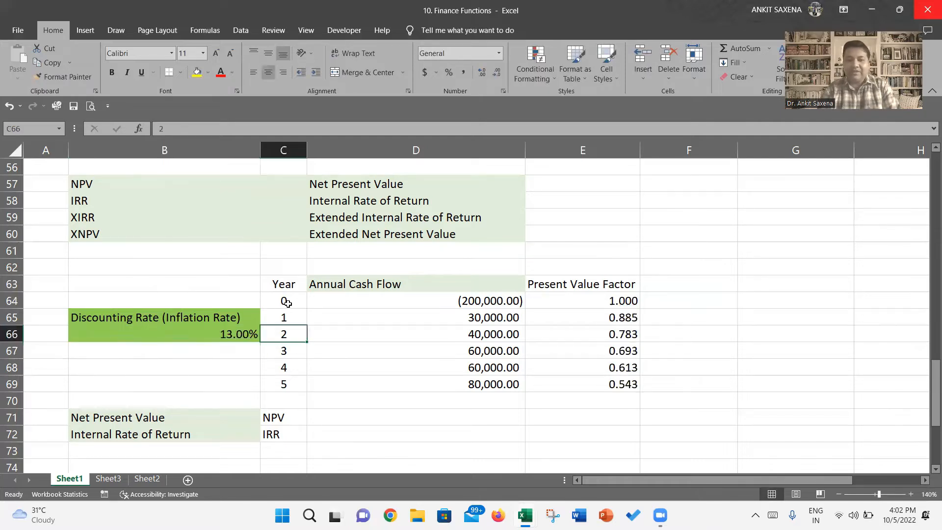
{"action": "key", "text": "Right"}
{"action": "key", "text": "Right"}
{"action": "key", "text": "Right"}
{"action": "key", "text": "Up"}
{"action": "key", "text": "Up"}
{"action": "key", "text": "Up"}
{"action": "type", "text": "D"}
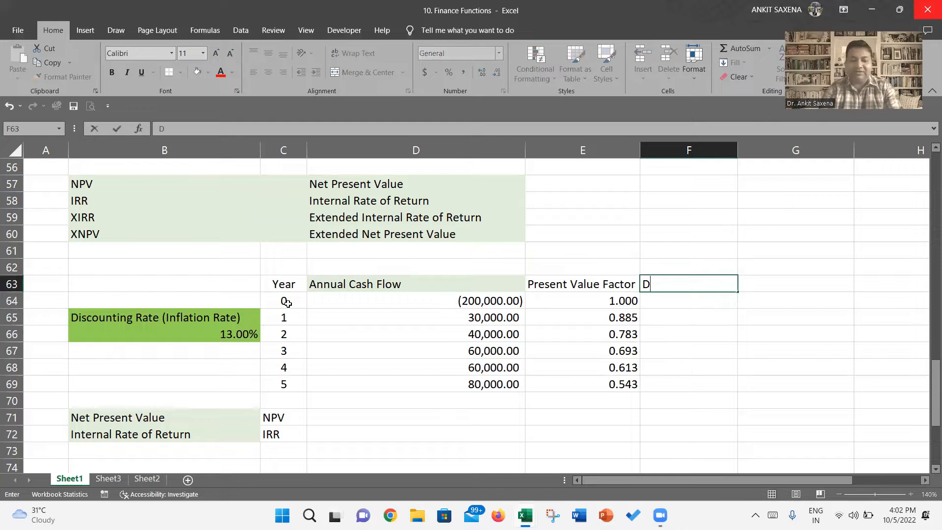
{"action": "type", "text": "iscounted"}
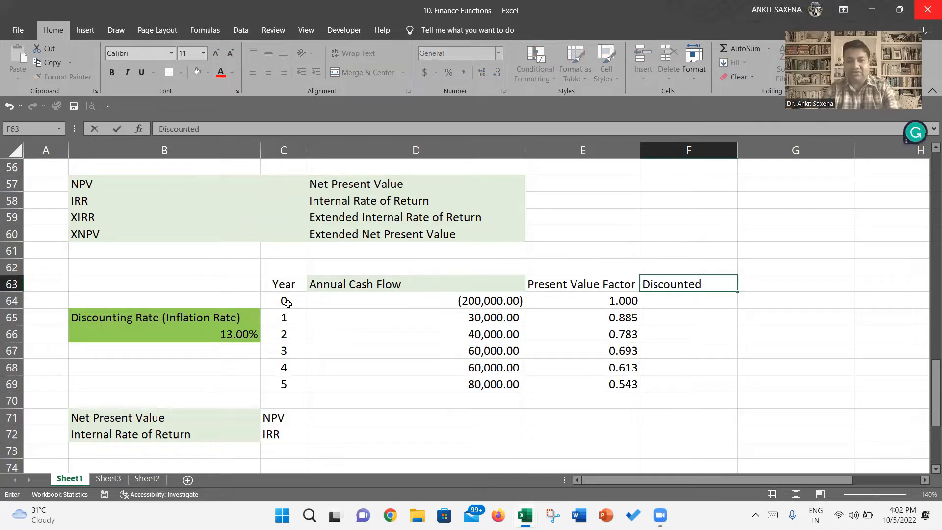
{"action": "type", "text": " Cas"}
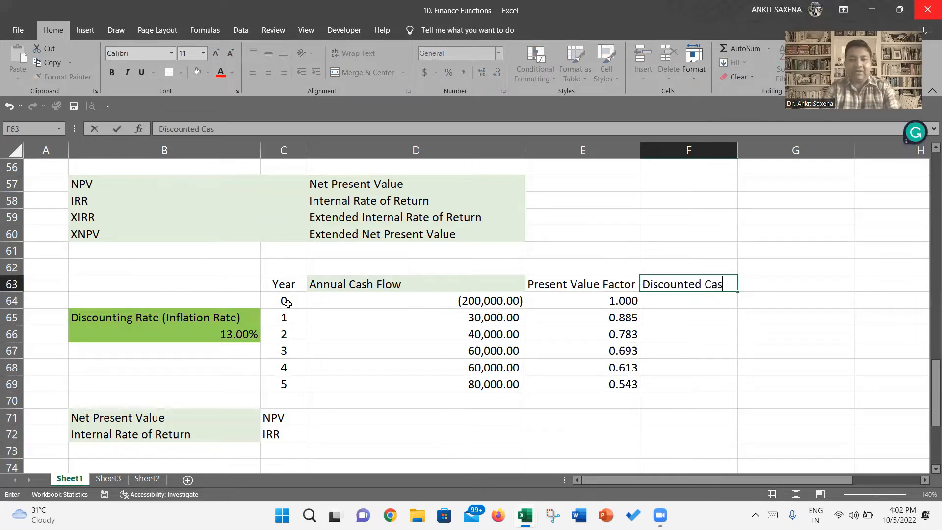
{"action": "type", "text": "h Flow"}
{"action": "key", "text": "Return"}
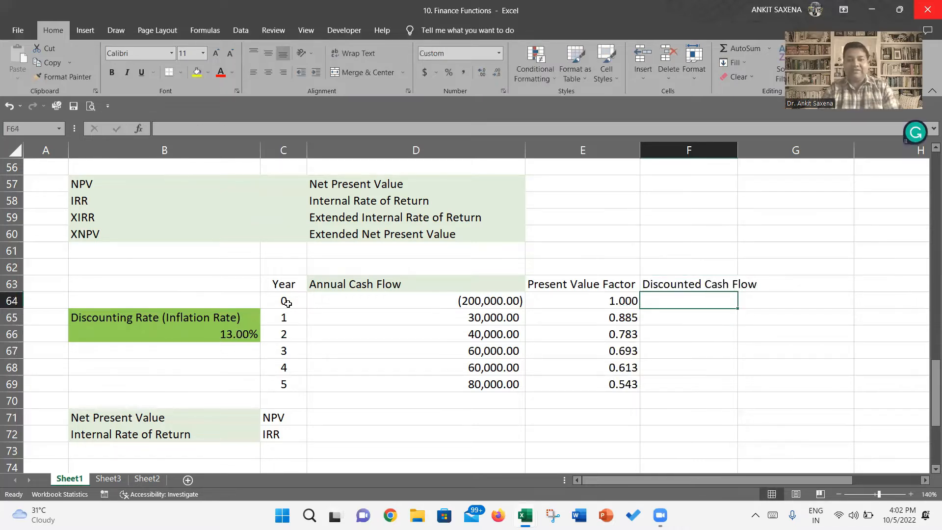
{"action": "double_click", "coordinate": [735, 154]}
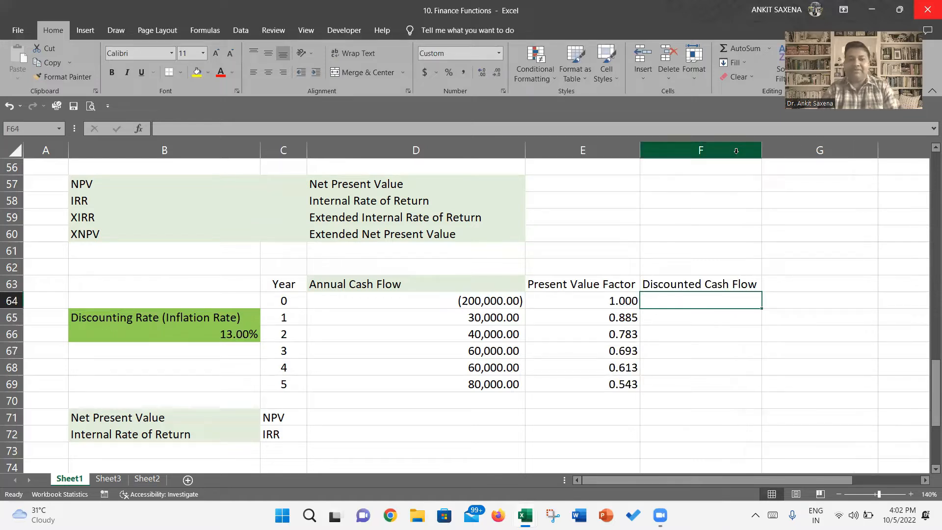
Center the table headers in C63:F63
{"action": "key", "text": "Up"}
{"action": "key", "text": "shift+Left"}
{"action": "key", "text": "shift+Left"}
{"action": "key", "text": "shift+Left"}
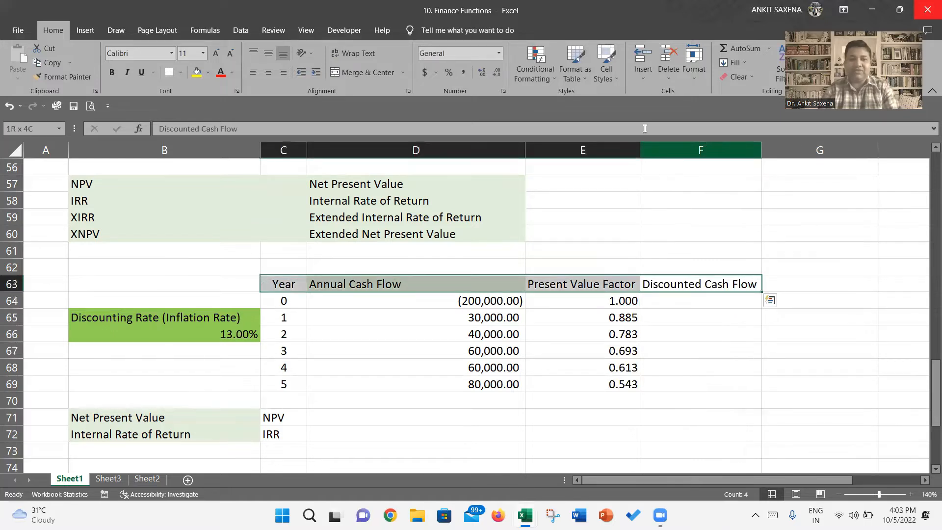
{"action": "left_click", "coordinate": [262, 74]}
Enter the year 0 discounted cash flow formula =D64*E64 in cell F64
{"action": "key", "text": "Down"}
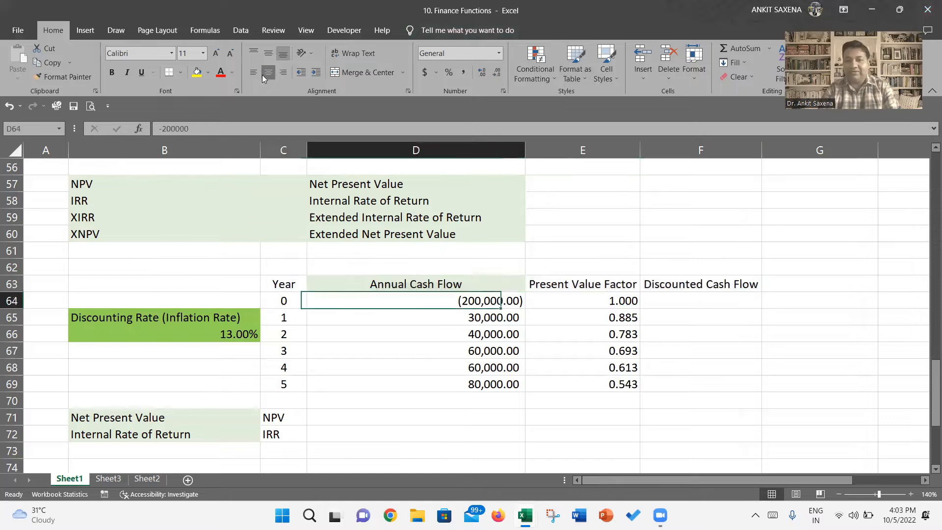
{"action": "type", "text": "="}
{"action": "key", "text": "Left"}
{"action": "key", "text": "Left"}
{"action": "type", "text": "*"}
{"action": "key", "text": "Left"}
{"action": "key", "text": "ctrl+Return"}
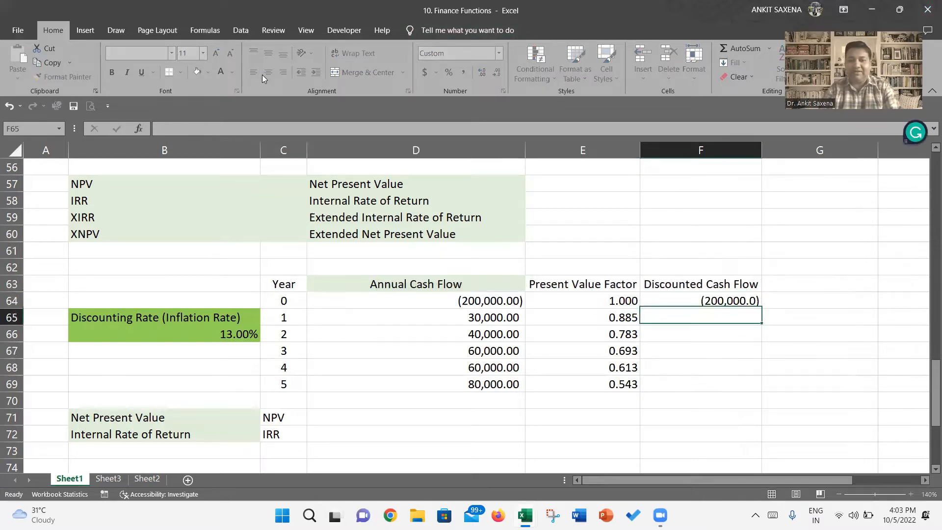
Copy the discounted cash flow formula from F64 to F65:F69 for years 1 to 5
{"action": "key", "text": "ctrl+c"}
{"action": "key", "text": "Down"}
{"action": "key", "text": "shift+Down"}
{"action": "key", "text": "shift+Down"}
{"action": "key", "text": "shift+Down"}
{"action": "key", "text": "shift+Down"}
{"action": "key", "text": "ctrl+v"}
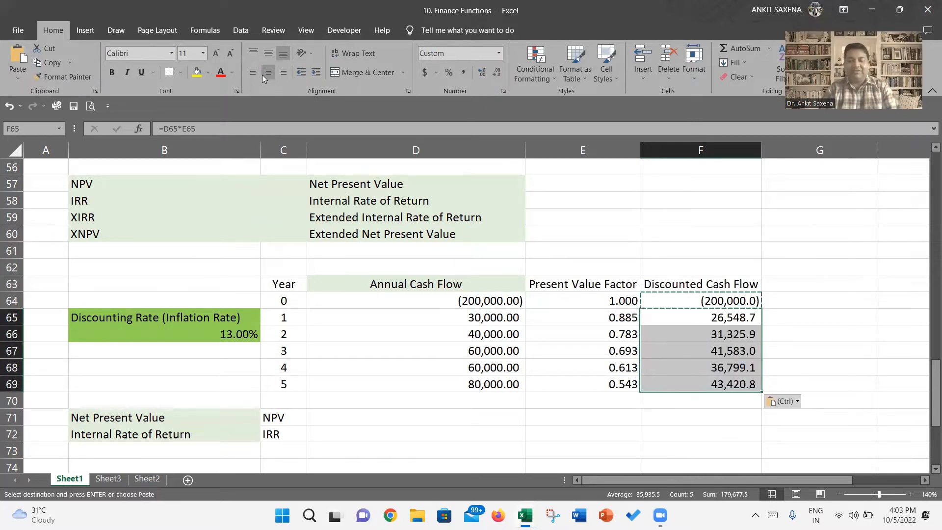
{"action": "key", "text": "ctrl+Down"}
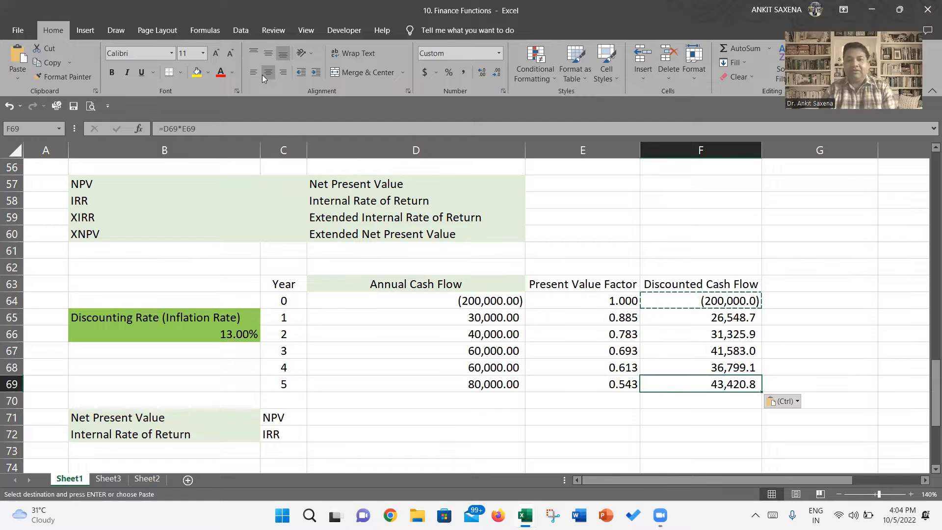
{"action": "key", "text": "Escape"}
Review the annual cash flows and present value factors used for the discounted cash flows
{"action": "key", "text": "Up"}
{"action": "key", "text": "Left"}
{"action": "key", "text": "Up"}
{"action": "key", "text": "Left"}
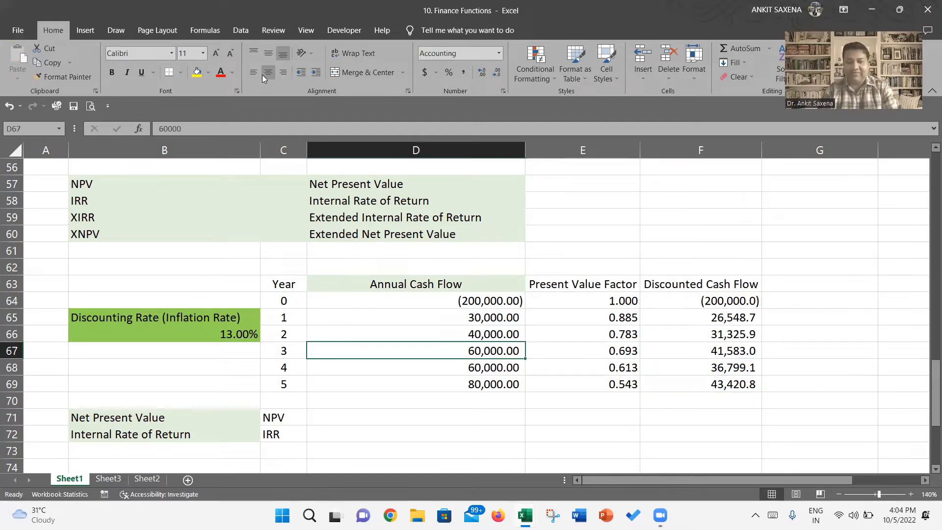
{"action": "key", "text": "Up"}
{"action": "key", "text": "Up"}
{"action": "key", "text": "Right"}
{"action": "key", "text": "Up"}
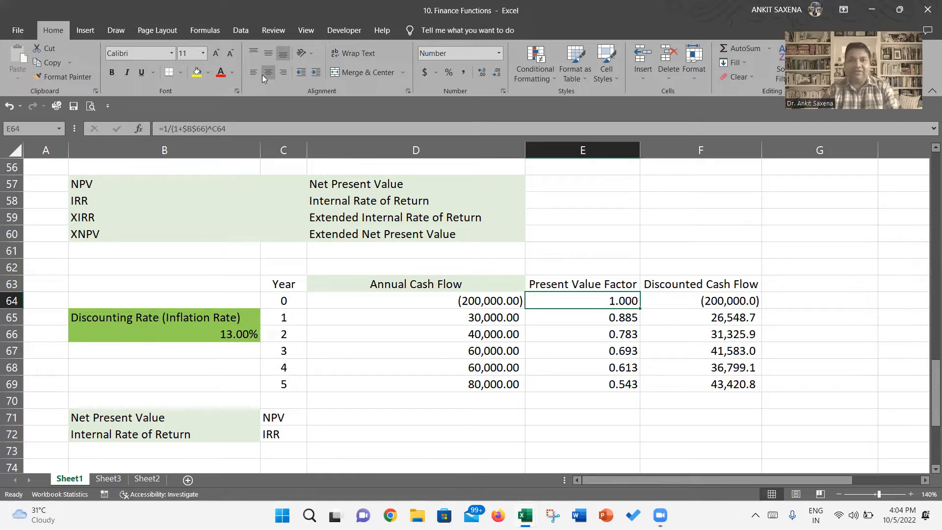
Review the annual cash flow, present value factor and discounted cash flow of years 1 and 5
{"action": "key", "text": "Down"}
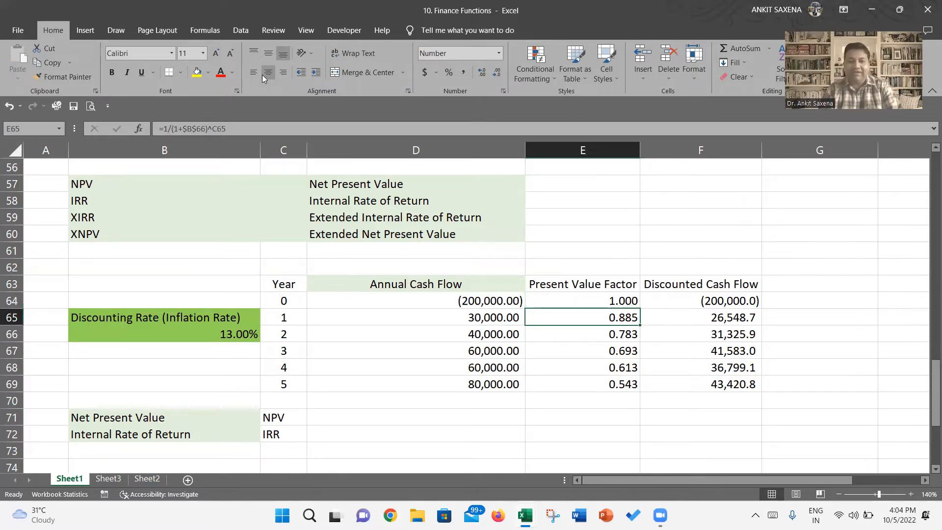
{"action": "key", "text": "Left"}
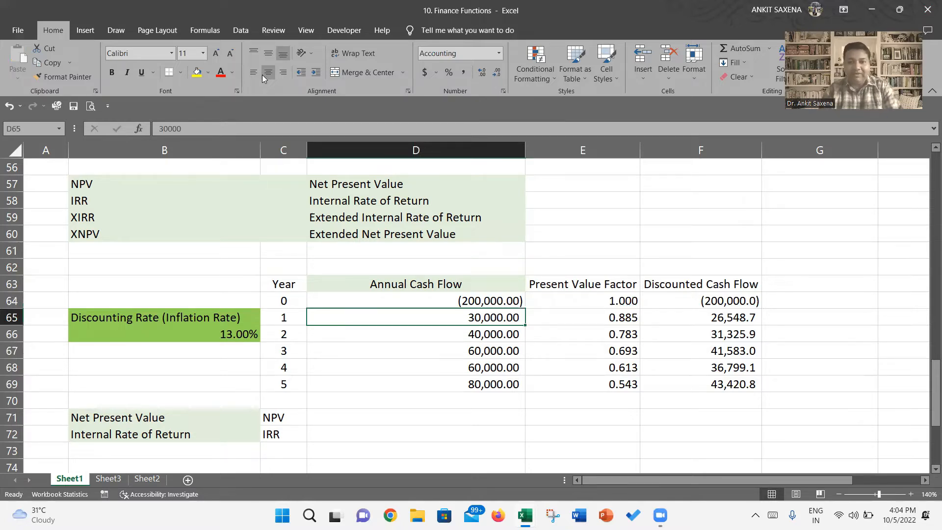
{"action": "key", "text": "Right"}
{"action": "key", "text": "Right"}
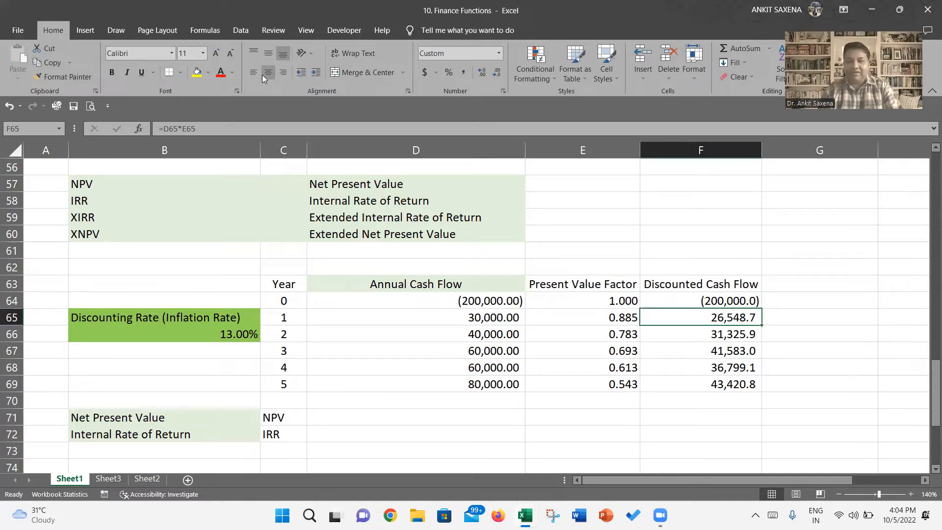
{"action": "key", "text": "Down"}
{"action": "key", "text": "Down"}
{"action": "key", "text": "Down"}
{"action": "key", "text": "Left"}
{"action": "key", "text": "Down"}
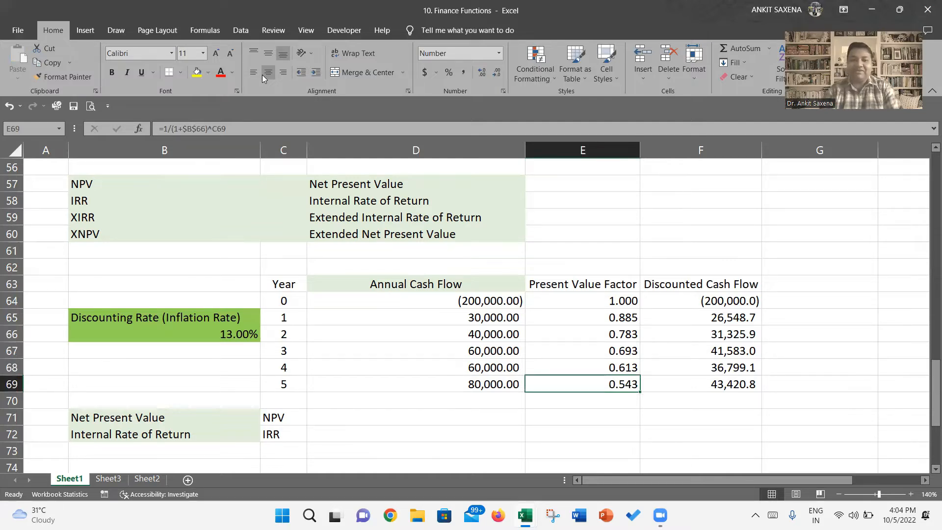
{"action": "key", "text": "Left"}
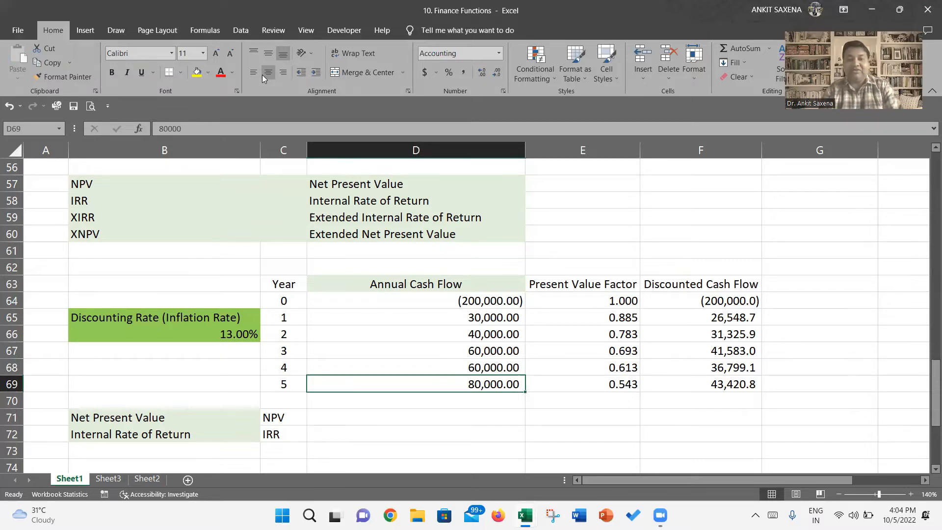
{"action": "key", "text": "Right"}
{"action": "key", "text": "Right"}
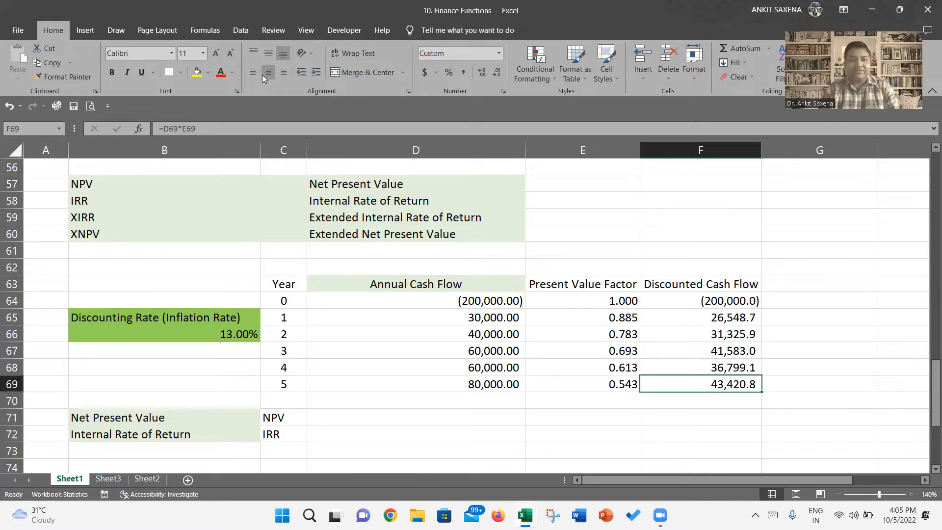
Total the annual cash flows in cell D70 with =SUM(D64:D69)
{"action": "key", "text": "Left"}
{"action": "key", "text": "Left"}
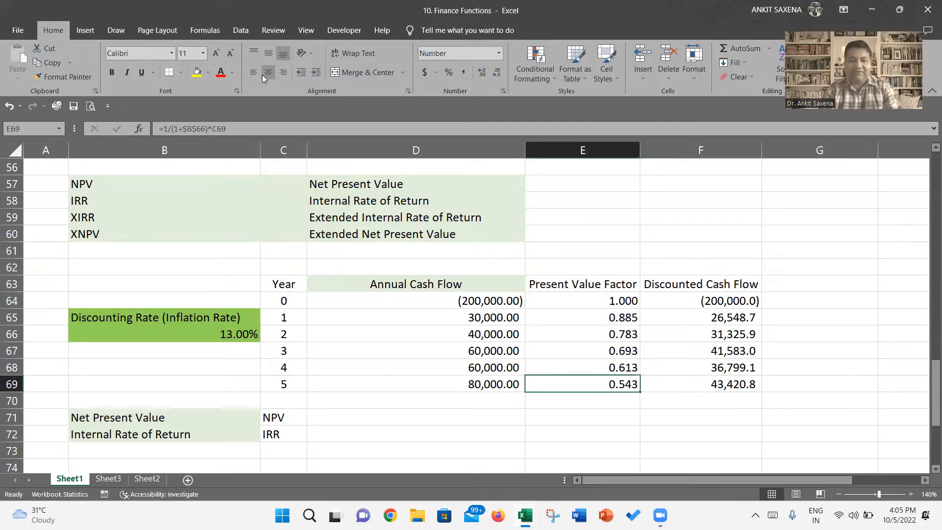
{"action": "key", "text": "Down"}
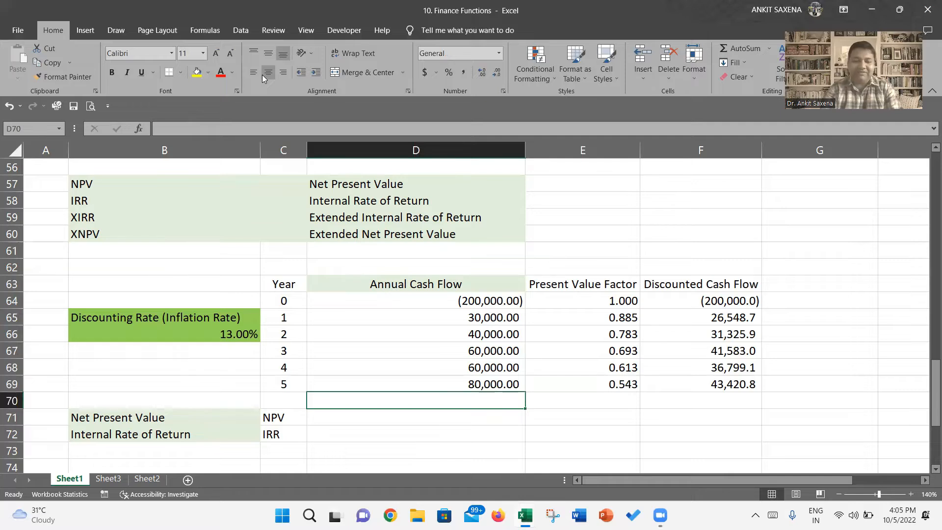
{"action": "key", "text": "alt+equal"}
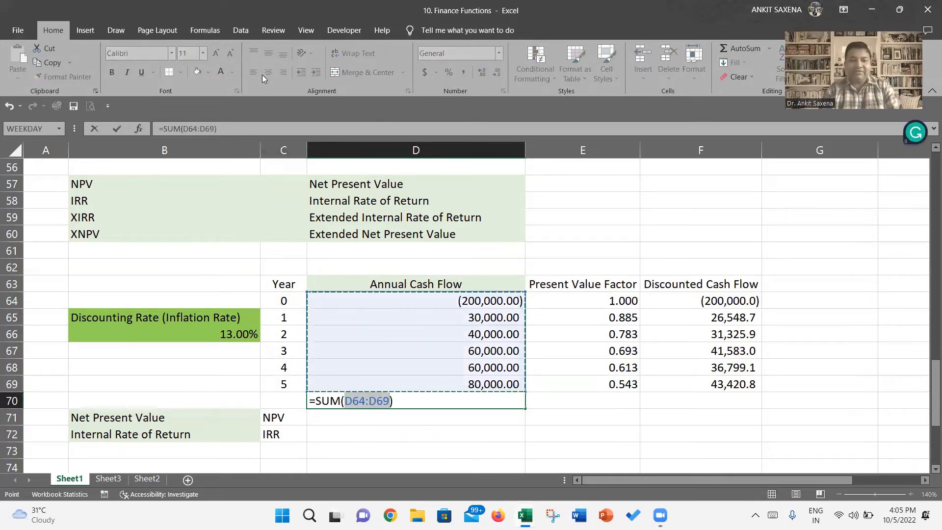
{"action": "key", "text": "Return"}
{"action": "key", "text": "Up"}
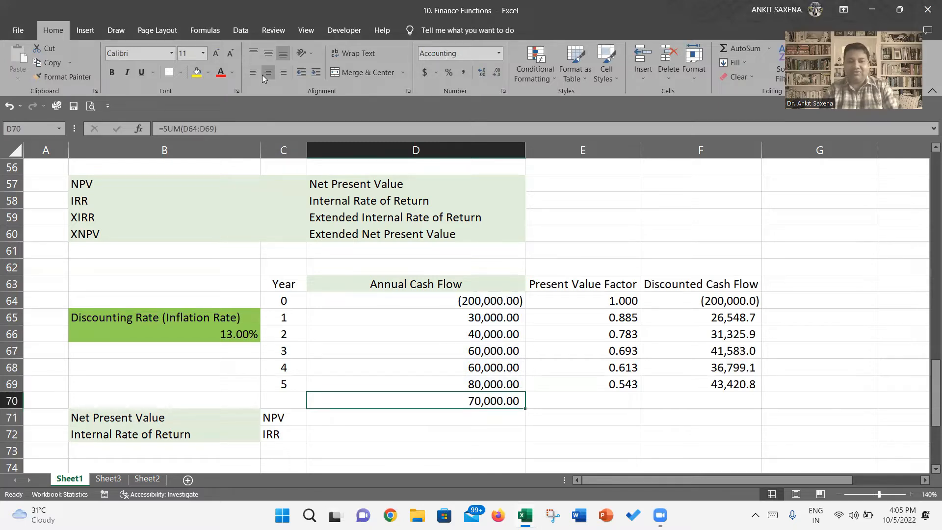
Compare the year 1 to 5 annual cash inflows in D65:D69 with the initial outflow in D64
{"action": "key", "text": "Up"}
{"action": "key", "text": "shift+Up"}
{"action": "key", "text": "shift+Up"}
{"action": "key", "text": "shift+Up"}
{"action": "key", "text": "shift+Up"}
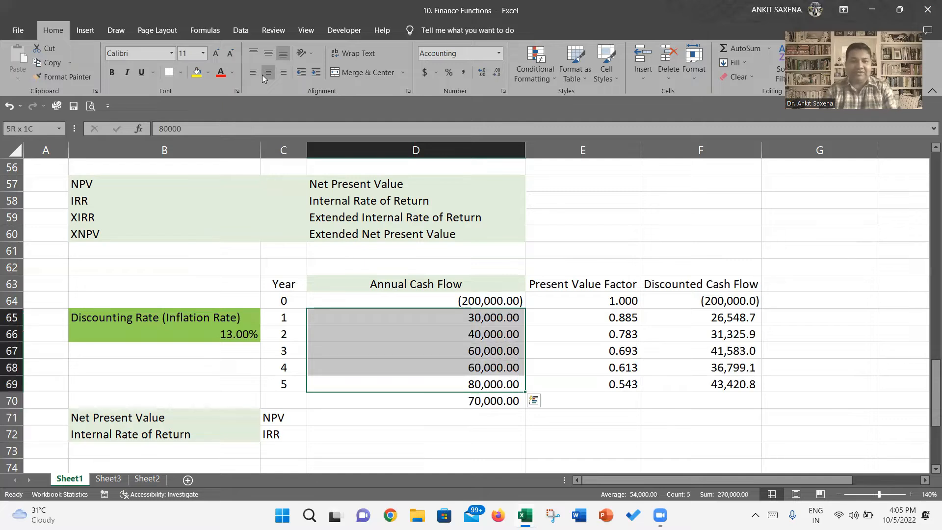
{"action": "key", "text": "Up"}
{"action": "key", "text": "Up"}
{"action": "key", "text": "Up"}
{"action": "key", "text": "Up"}
{"action": "key", "text": "Up"}
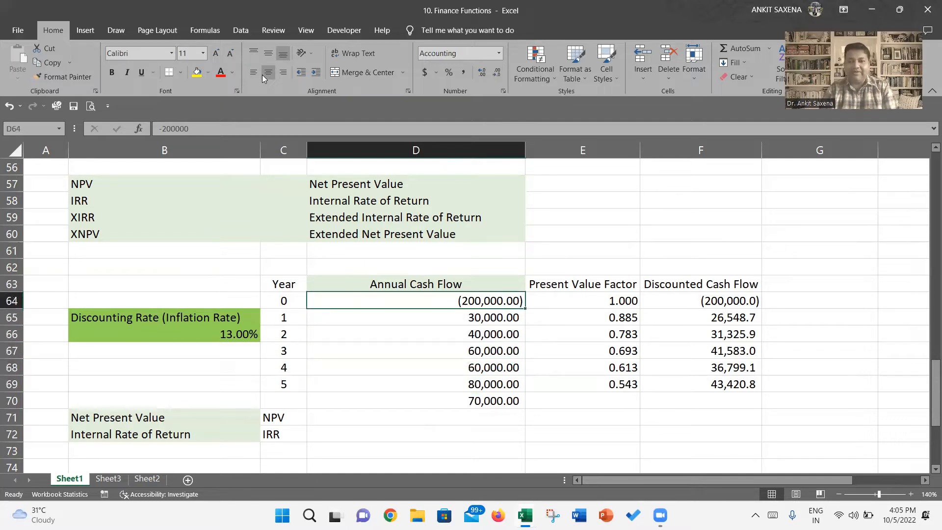
Total the discounted cash flows in cell F70 with =SUM(F64:F69)
{"action": "key", "text": "Down"}
{"action": "key", "text": "Down"}
{"action": "key", "text": "Down"}
{"action": "key", "text": "Down"}
{"action": "key", "text": "Down"}
{"action": "key", "text": "Down"}
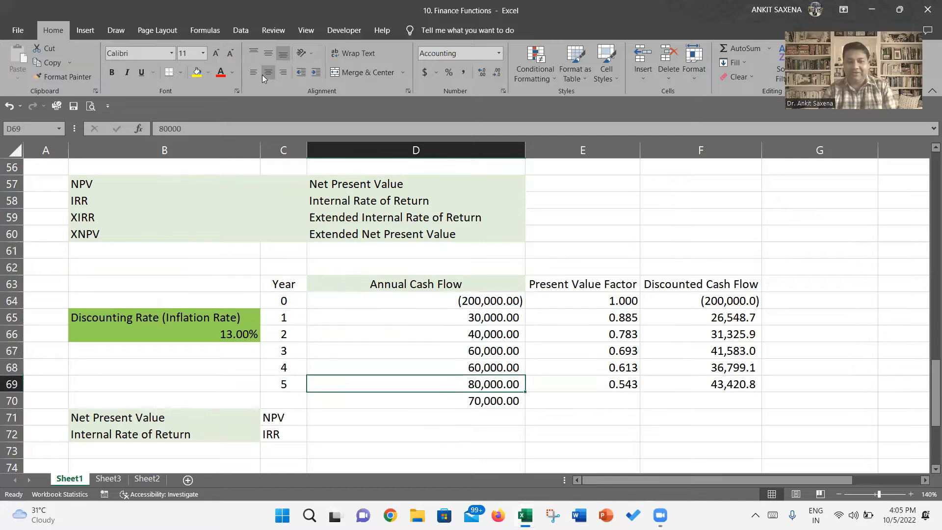
{"action": "key", "text": "Right"}
{"action": "key", "text": "Right"}
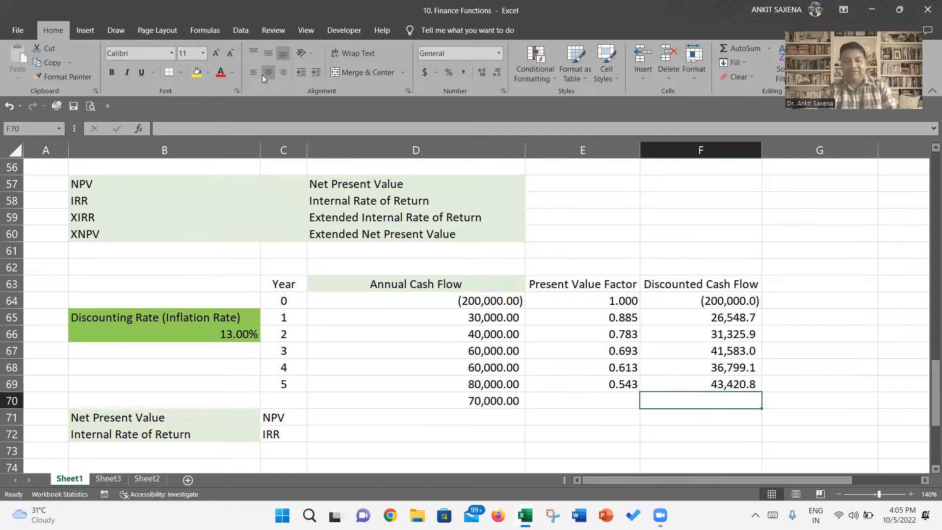
{"action": "key", "text": "alt+equal"}
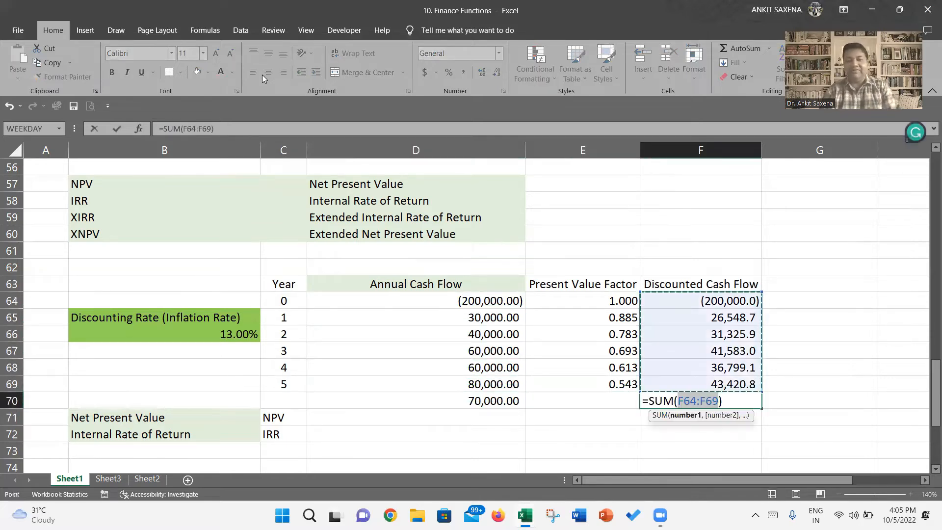
{"action": "key", "text": "Return"}
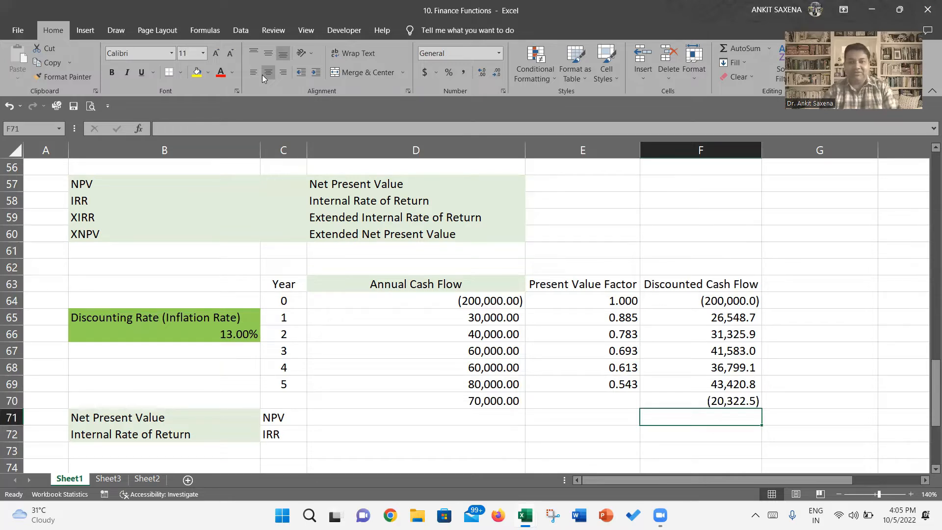
Examine the discounted cash flows in column F from year 0 down to their total in F70
{"action": "key", "text": "Up"}
{"action": "key", "text": "Up"}
{"action": "key", "text": "Up"}
{"action": "key", "text": "Up"}
{"action": "key", "text": "Up"}
{"action": "key", "text": "Up"}
{"action": "key", "text": "Up"}
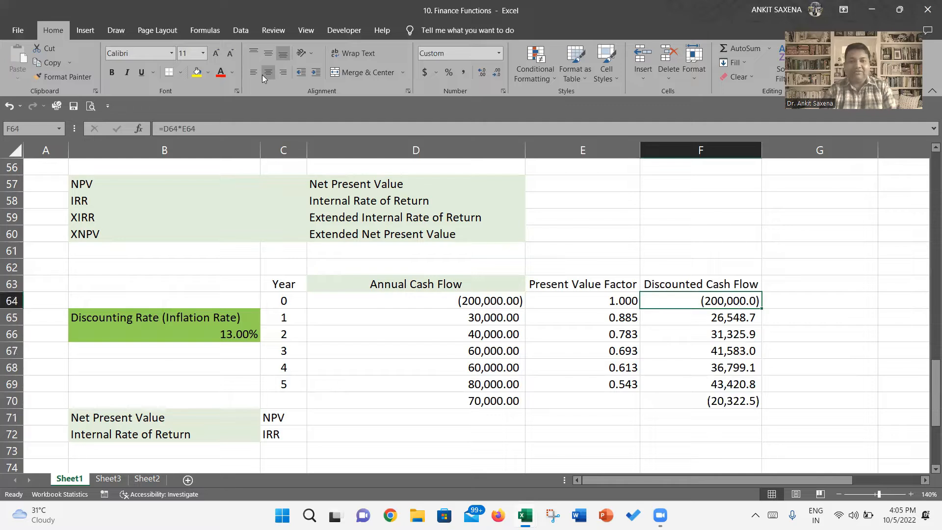
{"action": "key", "text": "Down"}
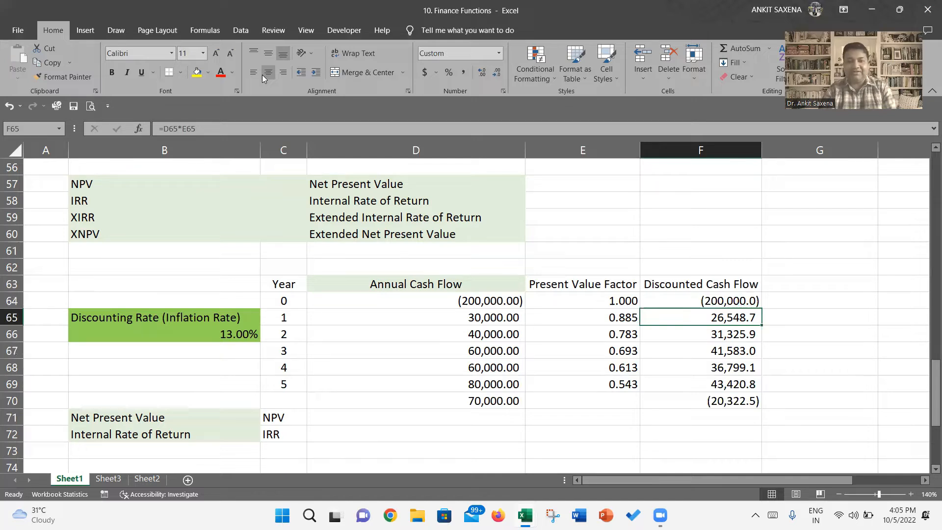
{"action": "key", "text": "Down"}
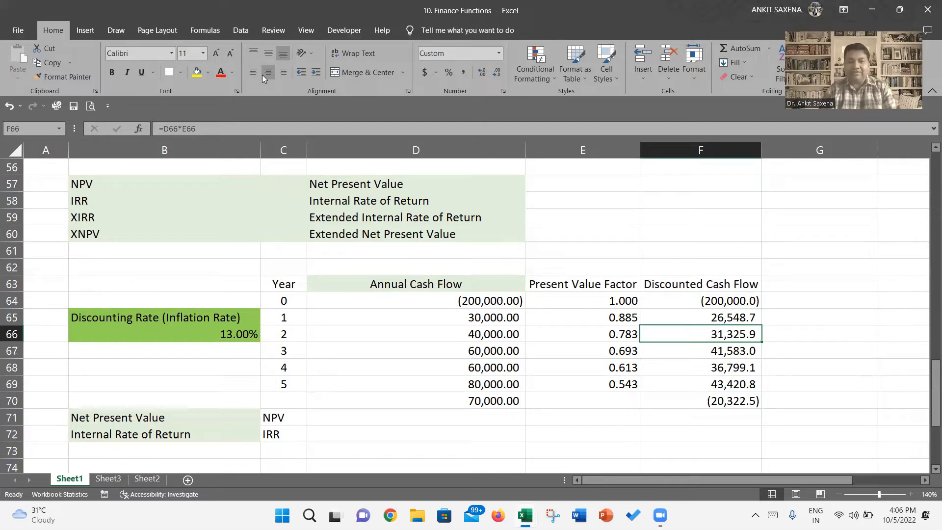
{"action": "key", "text": "Down"}
{"action": "key", "text": "Down"}
{"action": "key", "text": "Down"}
{"action": "key", "text": "Down"}
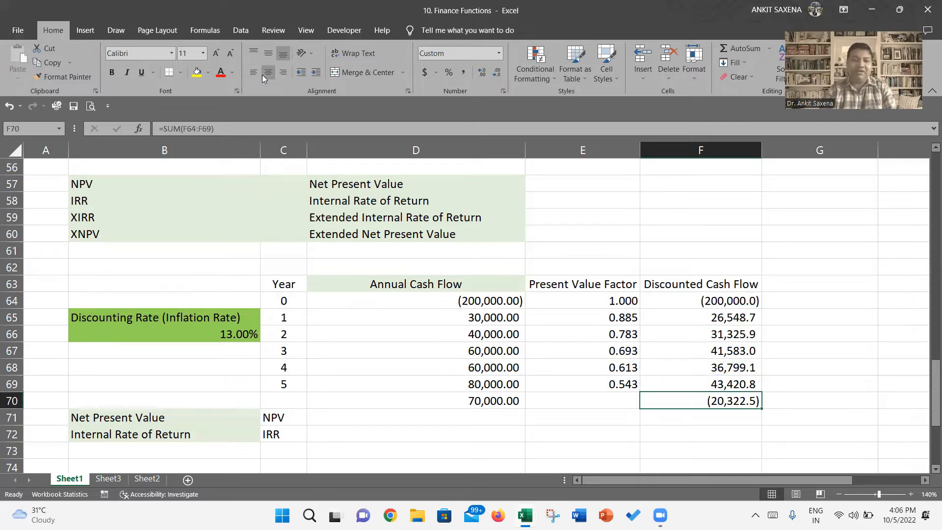
Set the discounting rate in cell B66 to 11%
{"action": "key", "text": "Left"}
{"action": "key", "text": "Left"}
{"action": "key", "text": "Left"}
{"action": "key", "text": "Left"}
{"action": "key", "text": "Left"}
{"action": "key", "text": "Up"}
{"action": "key", "text": "Up"}
{"action": "key", "text": "Up"}
{"action": "key", "text": "Up"}
{"action": "key", "text": "Right"}
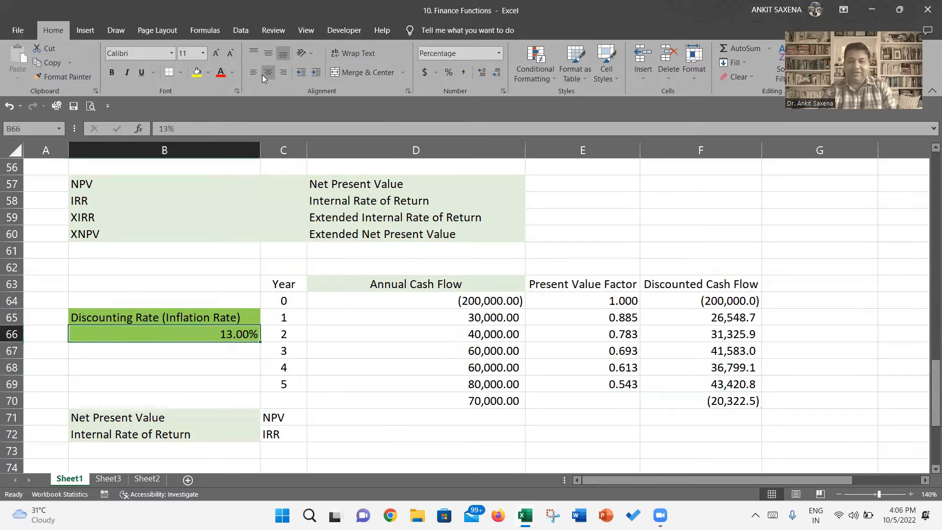
{"action": "type", "text": "11"}
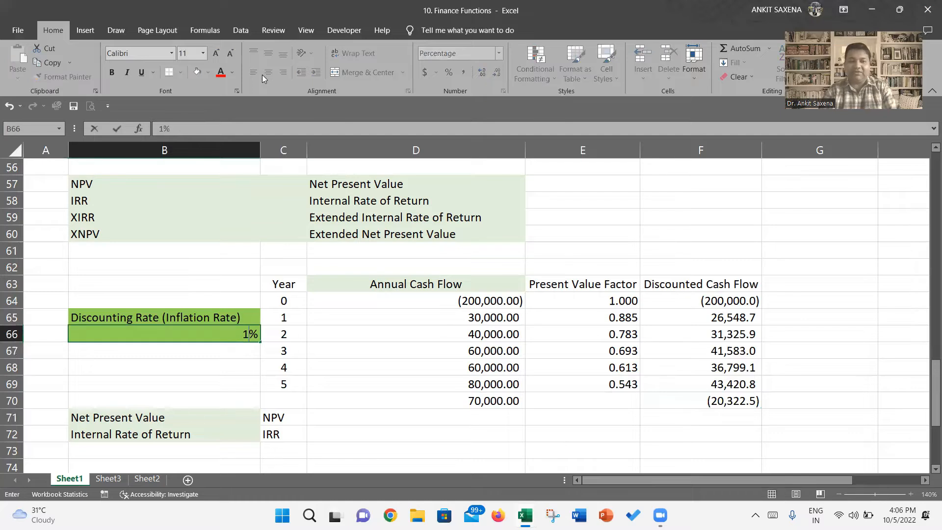
{"action": "key", "text": "Return"}
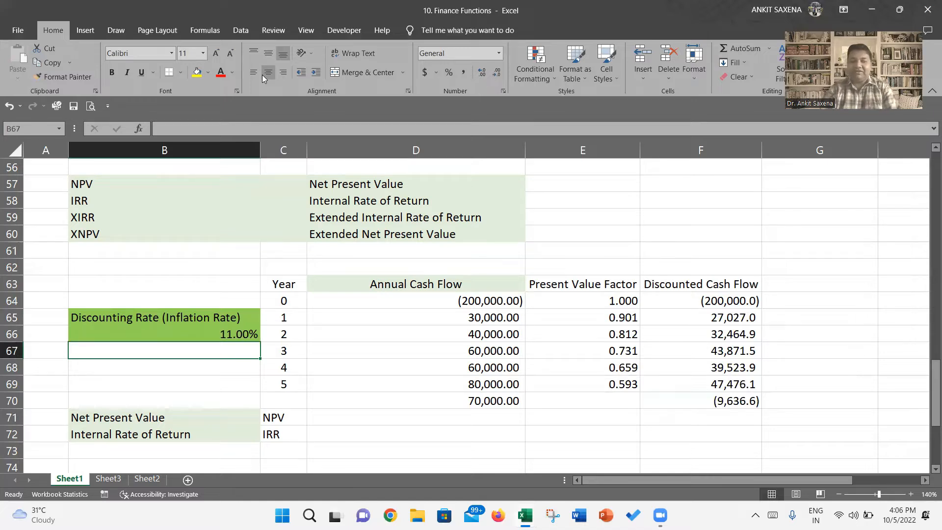
Set the discounting rate in cell B66 to 8%
{"action": "key", "text": "Up"}
{"action": "type", "text": "8"}
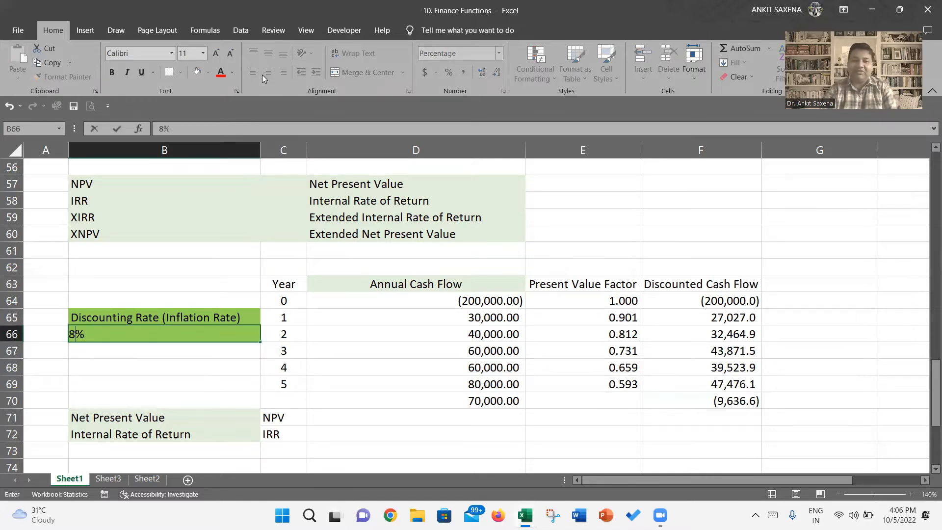
{"action": "key", "text": "Return"}
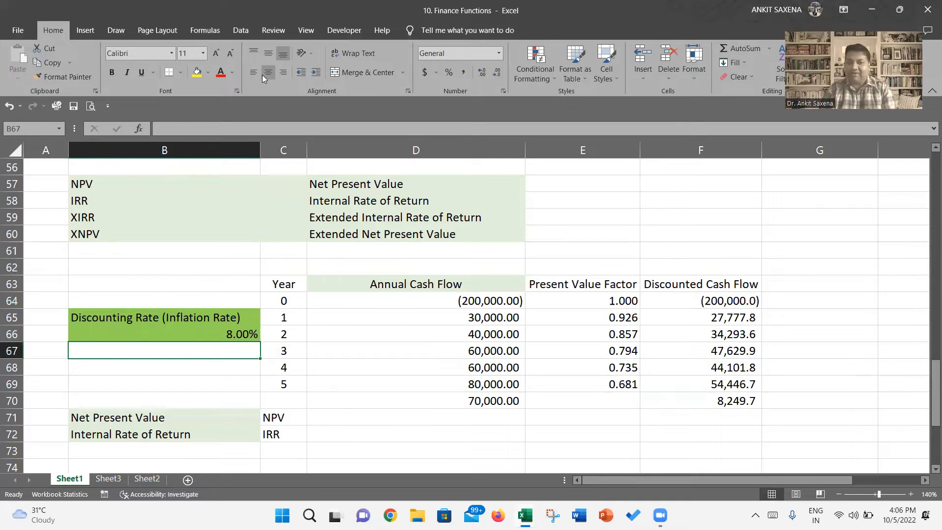
Highlight the annual and discounted cash flow totals in D70 and F70 with a yellow fill
{"action": "key", "text": "ctrl+z"}
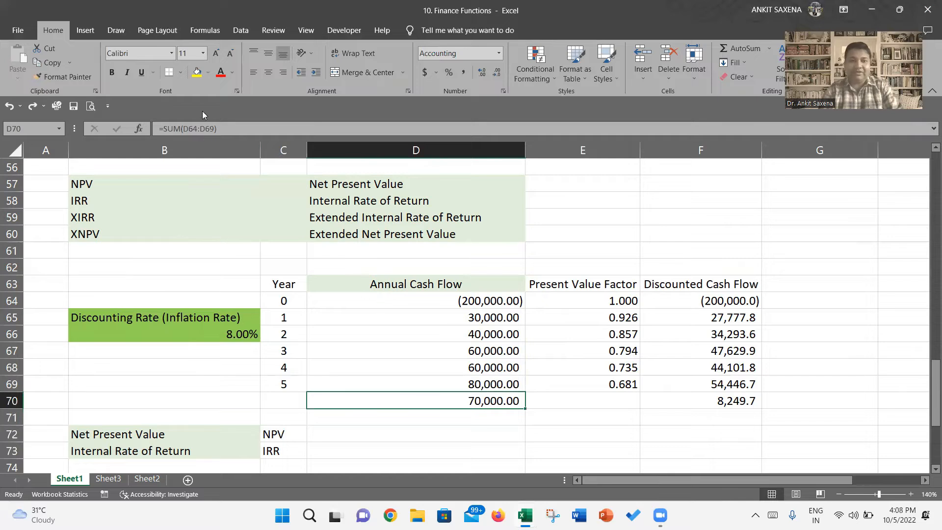
{"action": "left_click", "coordinate": [196, 73]}
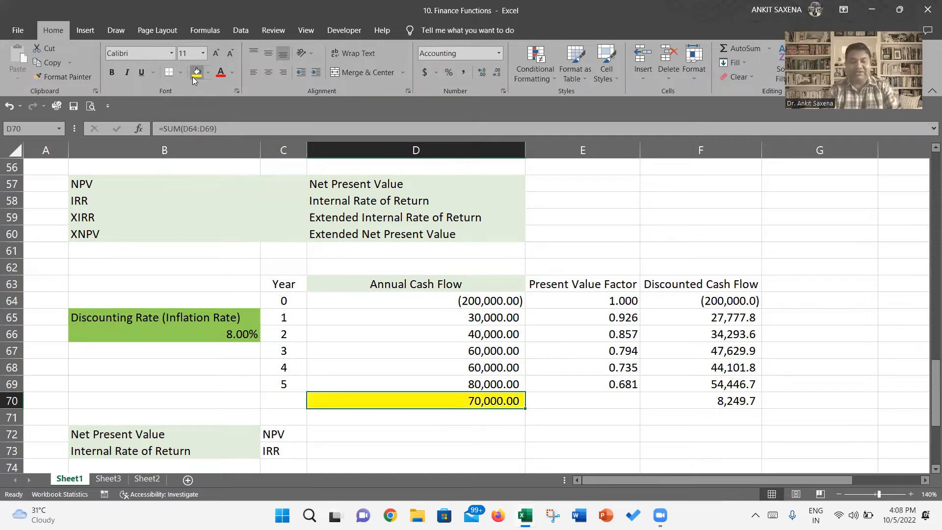
{"action": "key", "text": "Right"}
{"action": "key", "text": "Right"}
{"action": "left_click", "coordinate": [196, 73]}
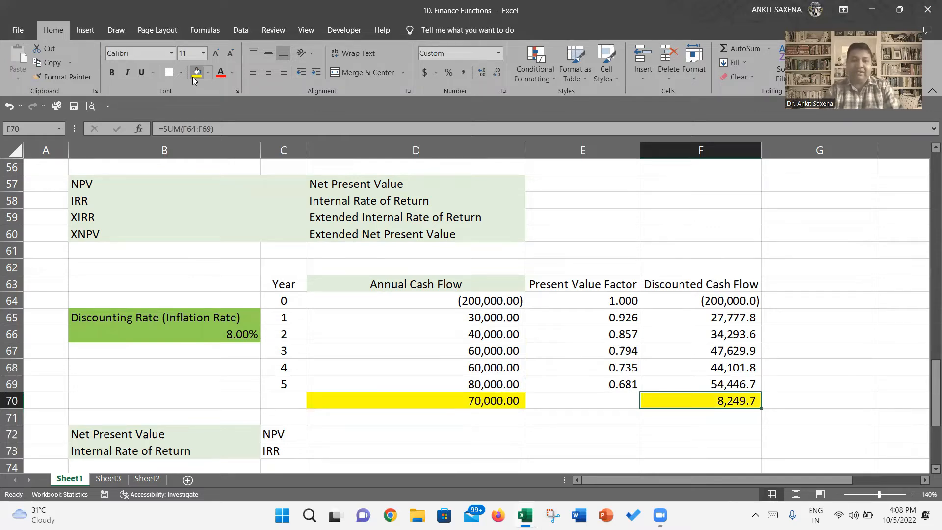
Set the discounting rate in cell B66 to 13%
{"action": "left_click", "coordinate": [223, 337]}
{"action": "type", "text": "13"}
{"action": "key", "text": "Return"}
Start an NPV formula in cell D72, using the discounting rate in B66 as its rate argument
{"action": "key", "text": "Down"}
{"action": "key", "text": "Down"}
{"action": "key", "text": "Down"}
{"action": "key", "text": "Right"}
{"action": "key", "text": "Right"}
{"action": "key", "text": "Down"}
{"action": "key", "text": "Down"}
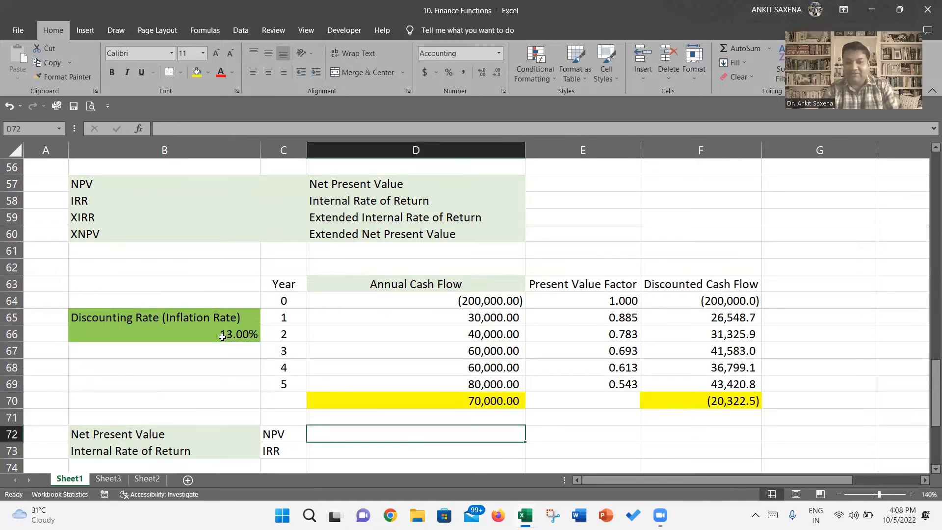
{"action": "type", "text": "=npv"}
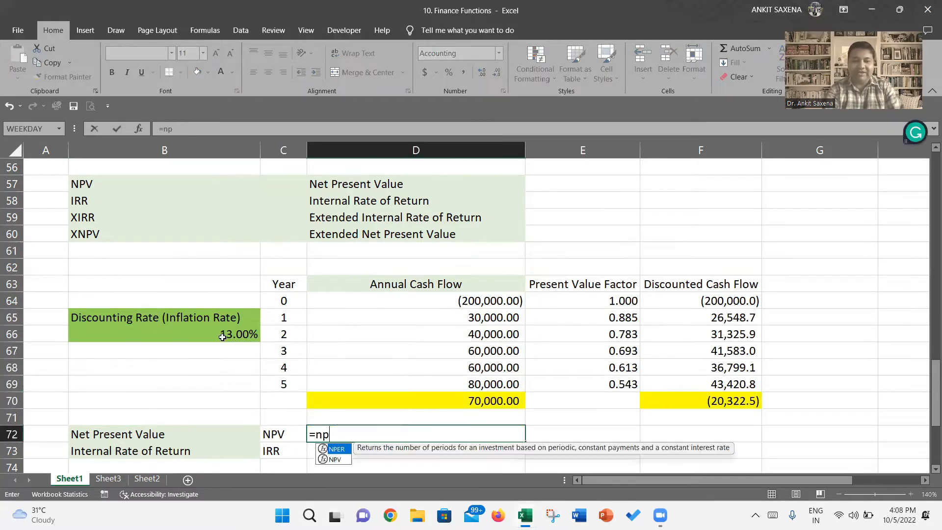
{"action": "key", "text": "Tab"}
{"action": "key", "text": "Left"}
{"action": "key", "text": "Up"}
{"action": "key", "text": "Up"}
{"action": "key", "text": "Up"}
{"action": "key", "text": "Up"}
{"action": "key", "text": "Left"}
{"action": "key", "text": "Up"}
{"action": "key", "text": "Up"}
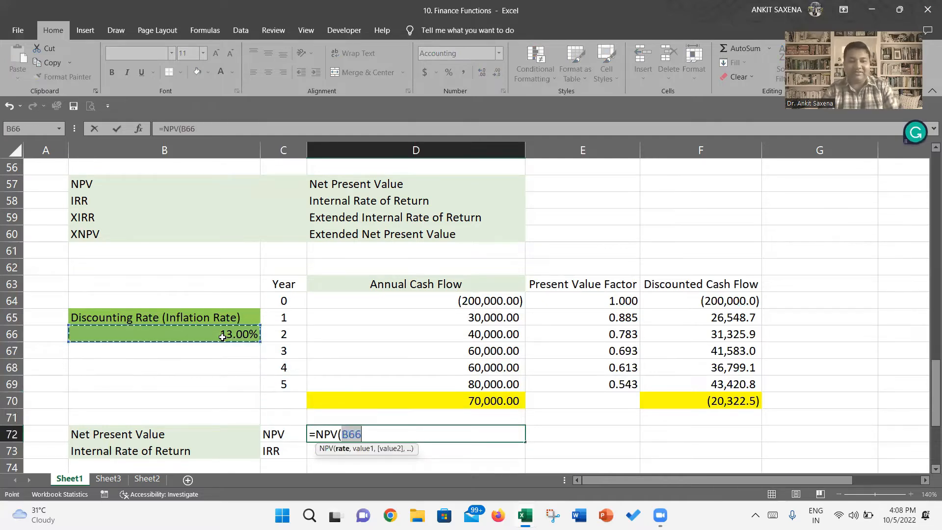
{"action": "type", "text": ","}
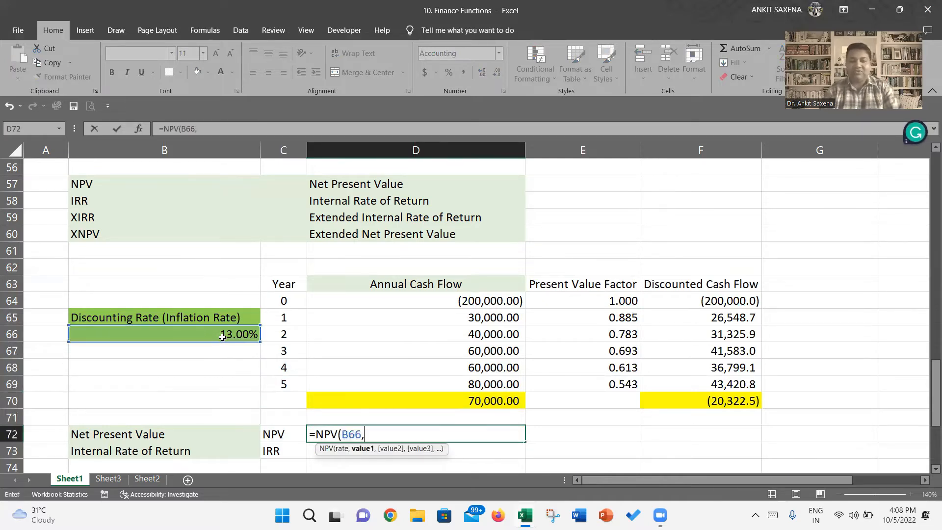
Complete the NPV formula in D72 with the annual cash flows D64:D69, including year 0, as its values
{"action": "key", "text": "Up"}
{"action": "key", "text": "Up"}
{"action": "key", "text": "Up"}
{"action": "key", "text": "Up"}
{"action": "key", "text": "Up"}
{"action": "key", "text": "Up"}
{"action": "key", "text": "Up"}
{"action": "key", "text": "Up"}
{"action": "key", "text": "Up"}
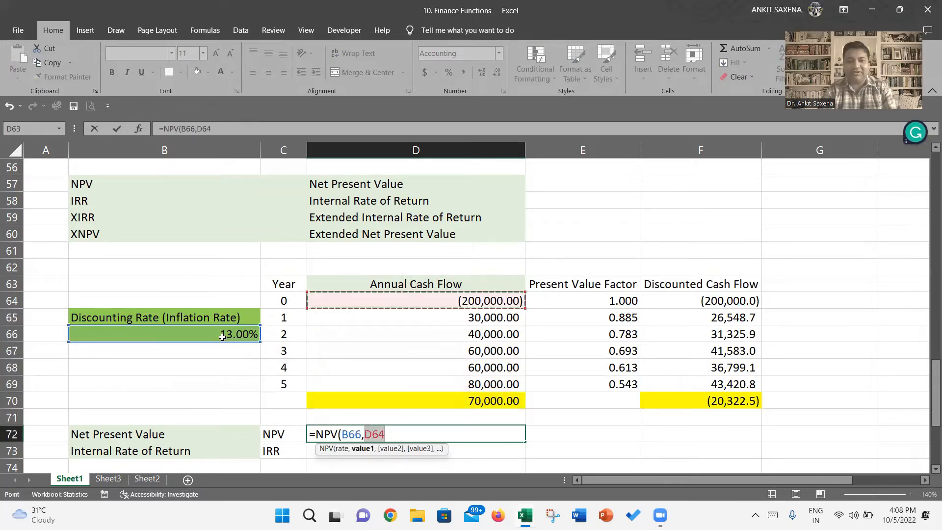
{"action": "key", "text": "shift+Down"}
{"action": "key", "text": "shift+Down"}
{"action": "key", "text": "shift+Down"}
{"action": "key", "text": "shift+Down"}
{"action": "key", "text": "shift+Down"}
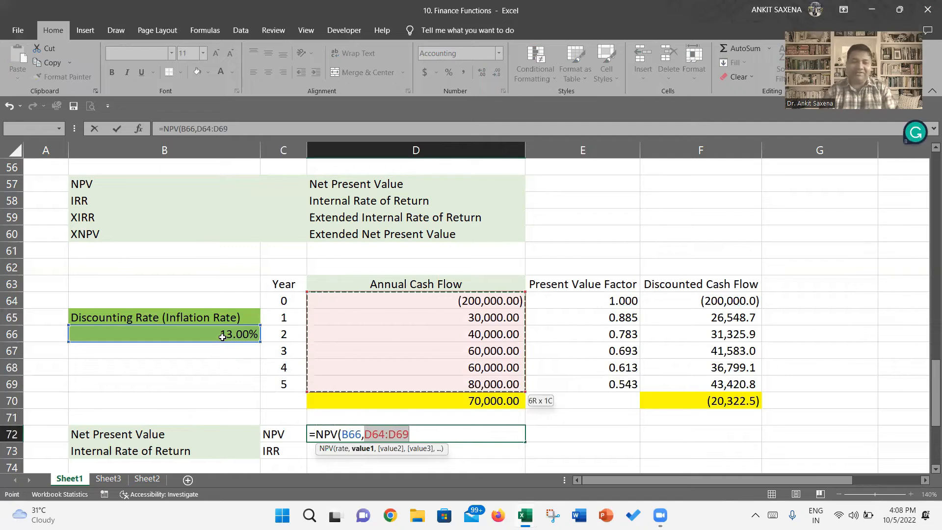
{"action": "type", "text": ")"}
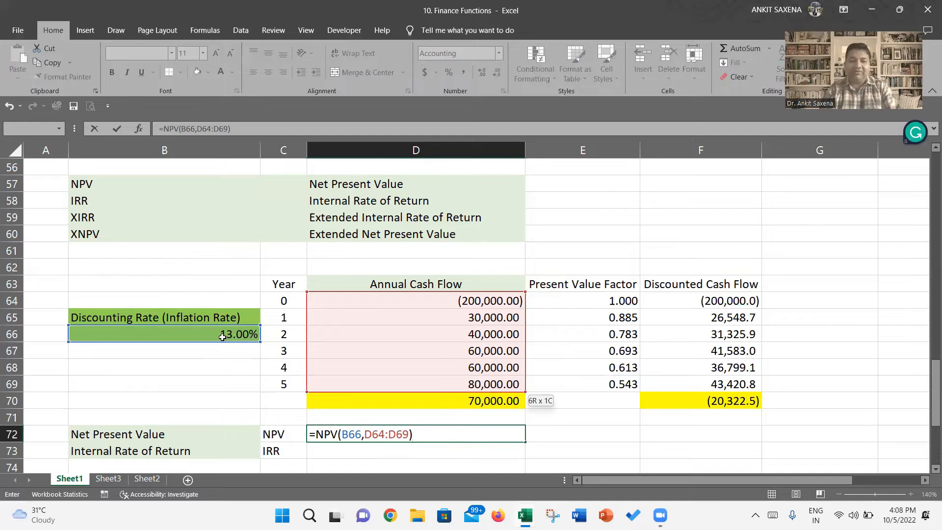
{"action": "key", "text": "Return"}
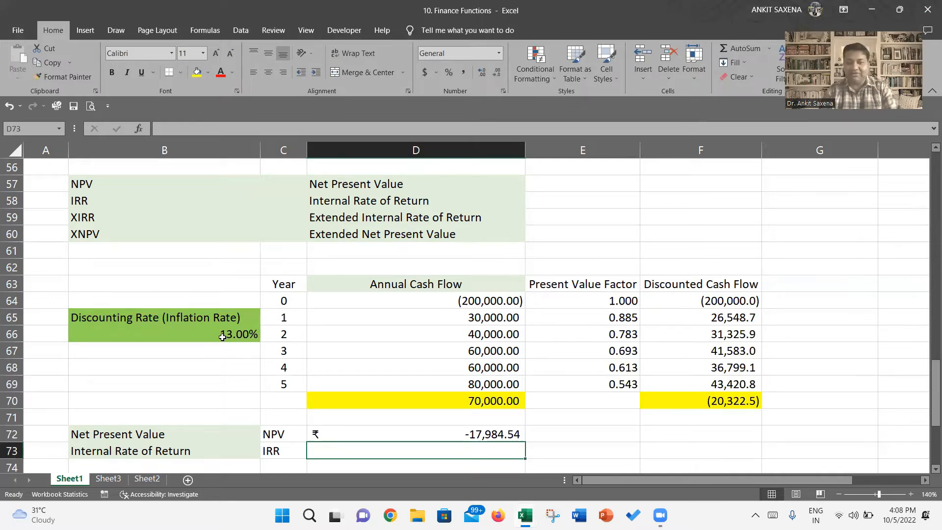
Clear the formula in cell D72 back to its equals sign
{"action": "key", "text": "Up"}
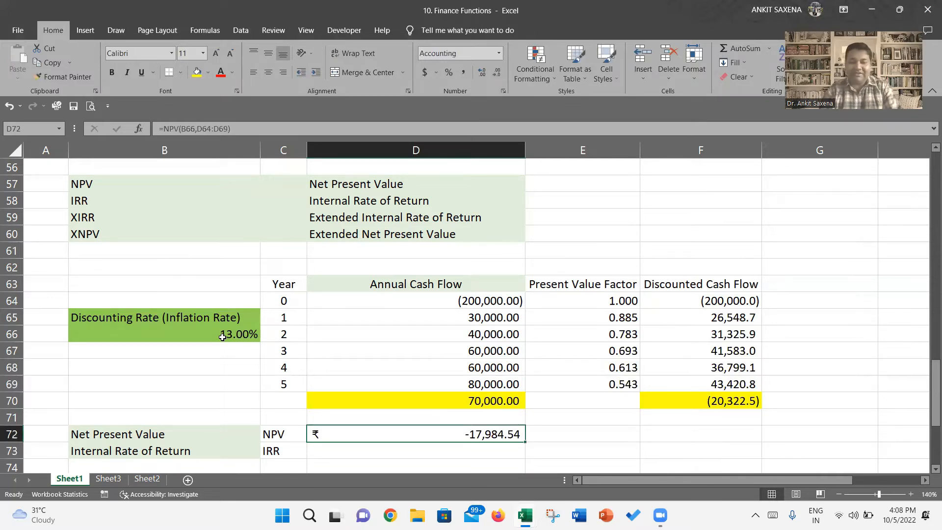
{"action": "key", "text": "F2"}
{"action": "key", "text": "BackSpace"}
{"action": "key", "text": "BackSpace"}
{"action": "key", "text": "BackSpace"}
{"action": "key", "text": "BackSpace"}
{"action": "key", "text": "BackSpace"}
{"action": "key", "text": "BackSpace"}
{"action": "key", "text": "BackSpace"}
{"action": "key", "text": "BackSpace"}
{"action": "key", "text": "BackSpace"}
{"action": "key", "text": "BackSpace"}
{"action": "key", "text": "BackSpace"}
{"action": "key", "text": "BackSpace"}
{"action": "key", "text": "BackSpace"}
{"action": "key", "text": "BackSpace"}
{"action": "key", "text": "BackSpace"}
{"action": "key", "text": "BackSpace"}
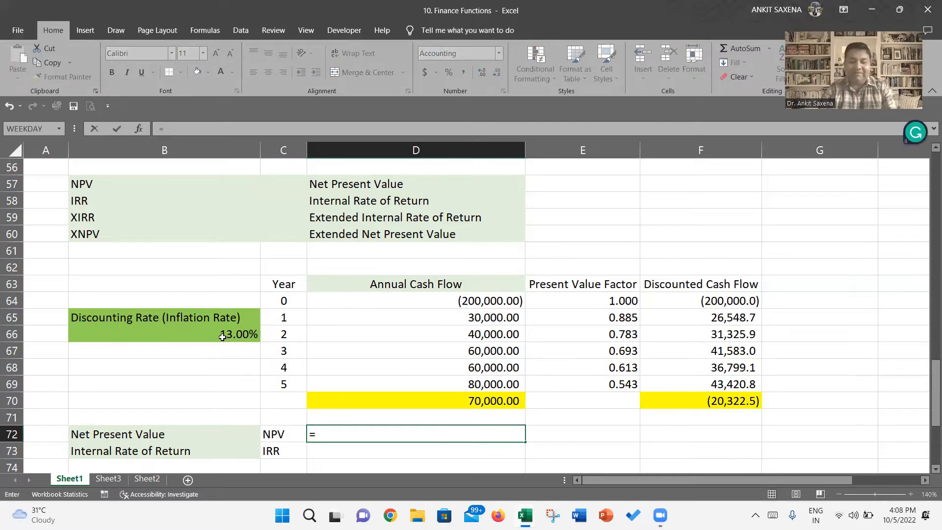
Restart the NPV formula in D72 with the discounting rate in B66 as its rate argument
{"action": "type", "text": "npv"}
{"action": "key", "text": "Tab"}
{"action": "key", "text": "Up"}
{"action": "key", "text": "Up"}
{"action": "key", "text": "Up"}
{"action": "key", "text": "Left"}
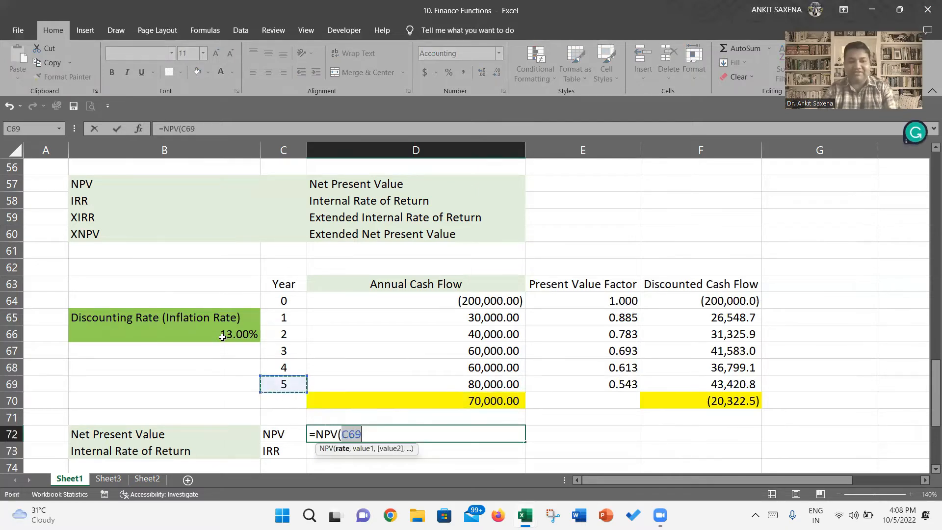
{"action": "key", "text": "Up"}
{"action": "key", "text": "Up"}
{"action": "key", "text": "Left"}
{"action": "key", "text": "Up"}
{"action": "type", "text": ","}
Complete the NPV formula in D72 with only the year 1 to 5 cash flows, D65:D69, as its values
{"action": "key", "text": "Up"}
{"action": "key", "text": "Up"}
{"action": "key", "text": "Up"}
{"action": "key", "text": "Up"}
{"action": "key", "text": "Up"}
{"action": "key", "text": "Up"}
{"action": "key", "text": "Up"}
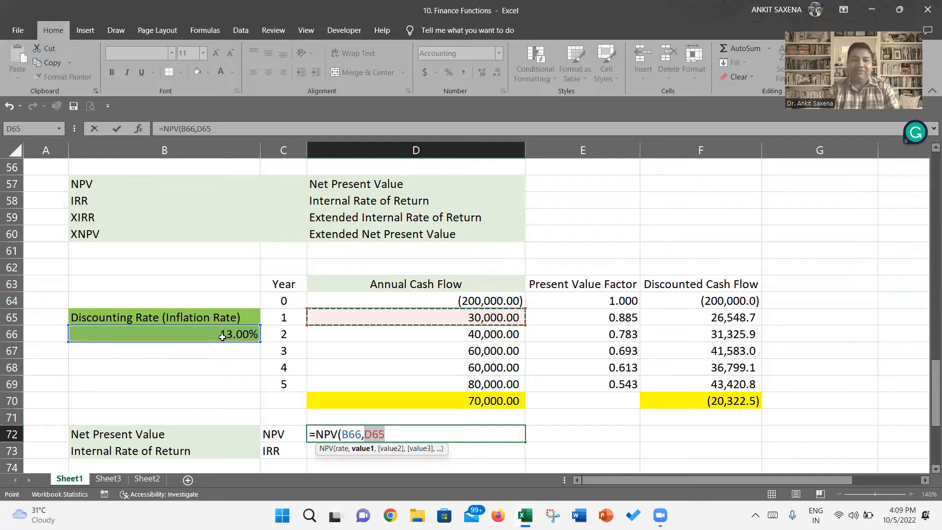
{"action": "key", "text": "shift+Down"}
{"action": "key", "text": "shift+Down"}
{"action": "key", "text": "shift+Down"}
{"action": "key", "text": "shift+Down"}
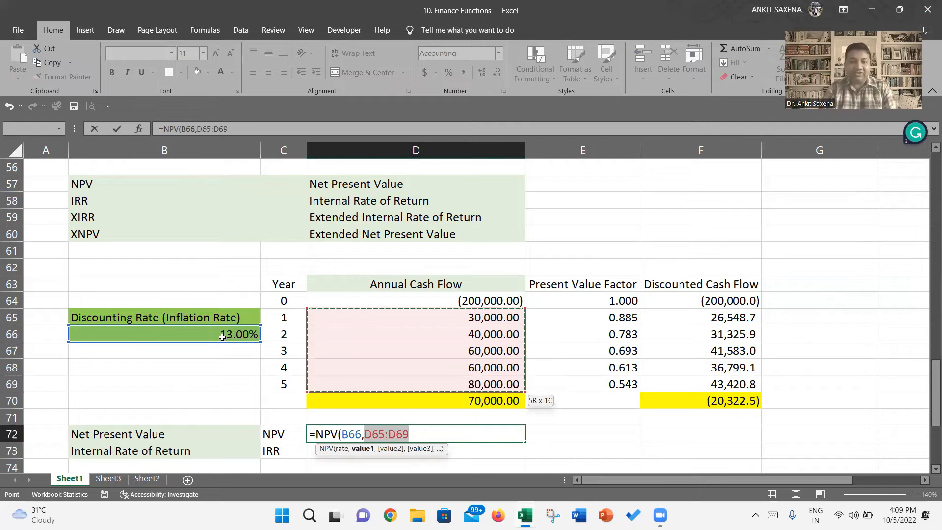
{"action": "key", "text": "Return"}
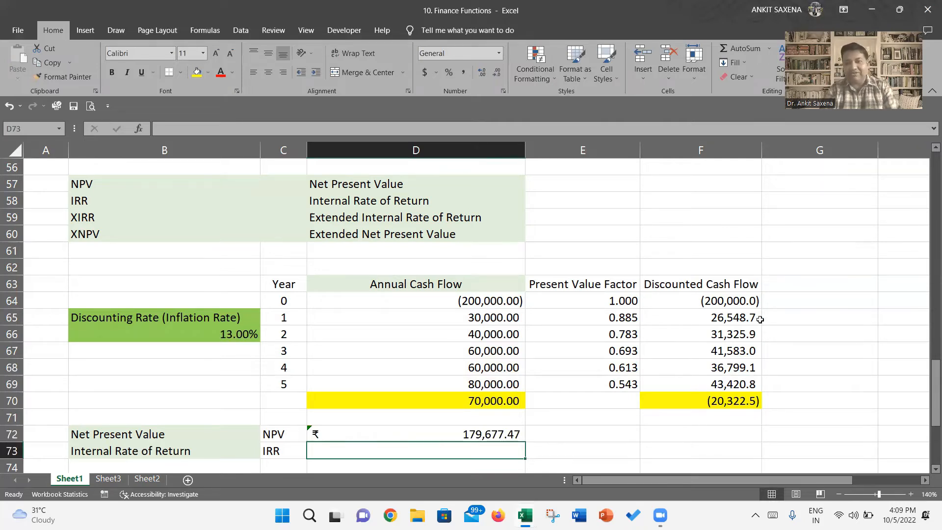
Merge and center cells G65:G69 and enter a SUM of the discounted cash flows F65:F69 there
{"action": "left_click_drag", "start_coordinate": [770, 322], "coordinate": [785, 384]}
{"action": "left_click", "coordinate": [365, 73]}
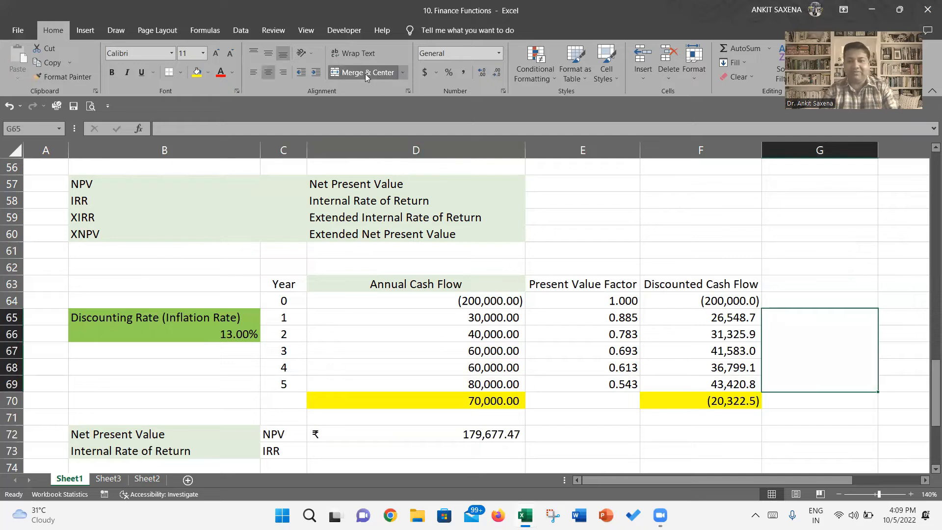
{"action": "type", "text": "=su"}
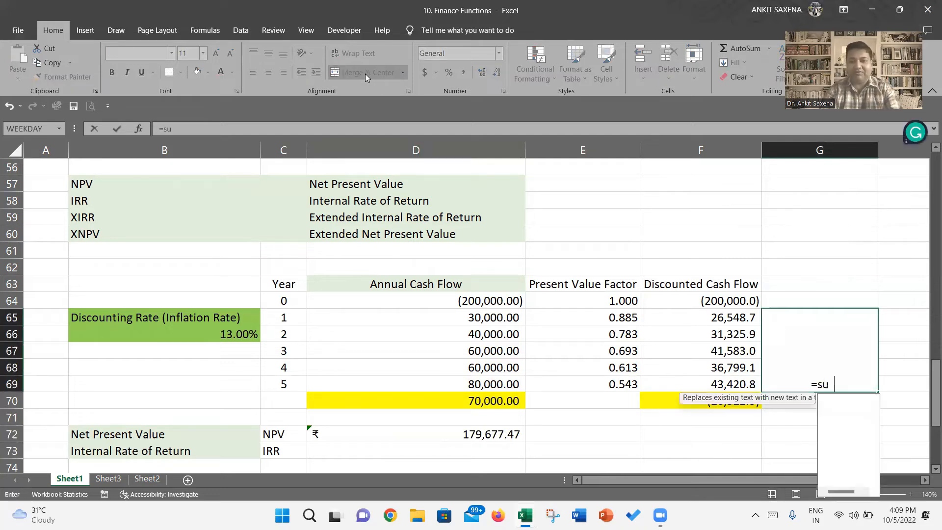
{"action": "key", "text": "Tab"}
{"action": "key", "text": "Left"}
{"action": "key", "text": "shift+Down"}
{"action": "key", "text": "shift+Down"}
{"action": "key", "text": "shift+Down"}
{"action": "key", "text": "shift+Down"}
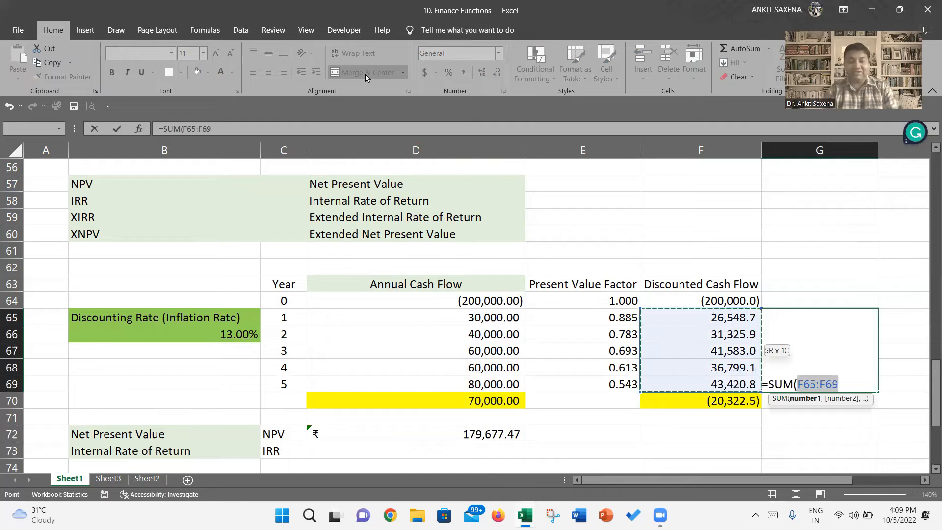
{"action": "key", "text": "Return"}
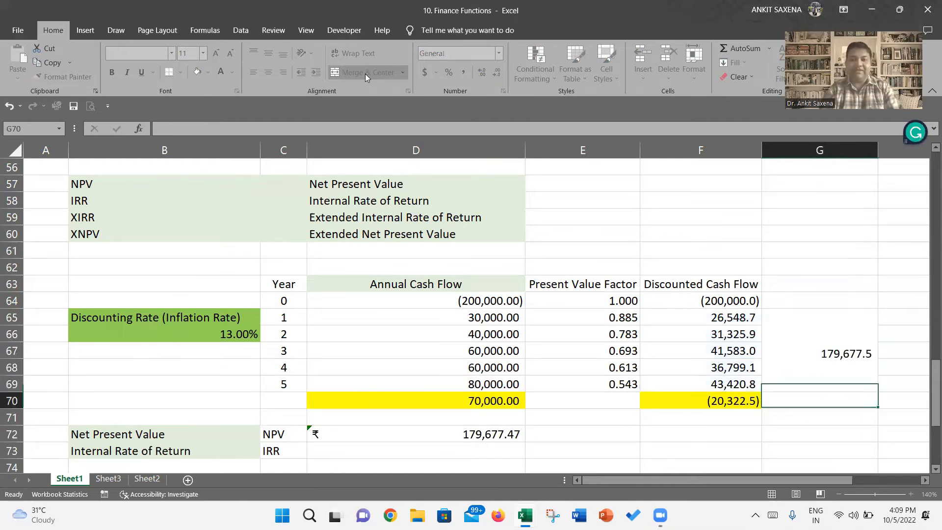
Show the sum in the merged cell G65:G69 with two decimal places
{"action": "key", "text": "Up"}
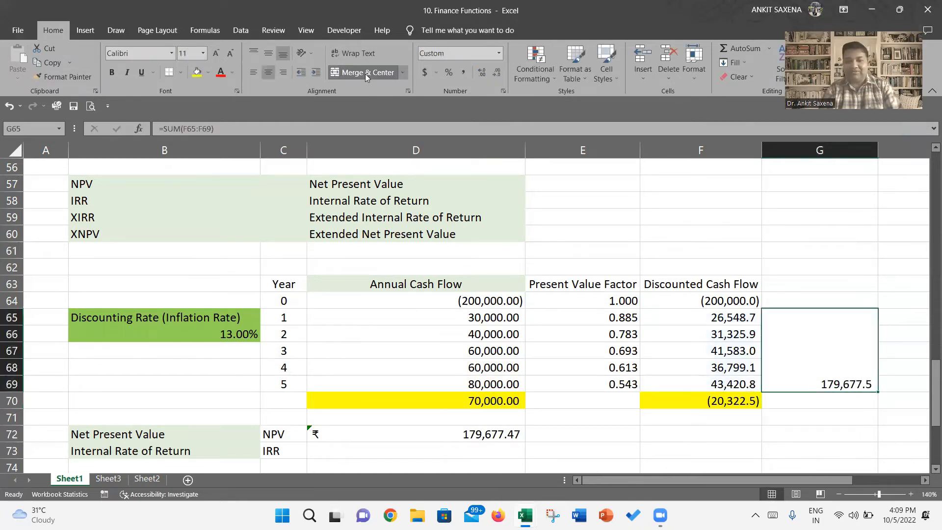
{"action": "left_click", "coordinate": [481, 73]}
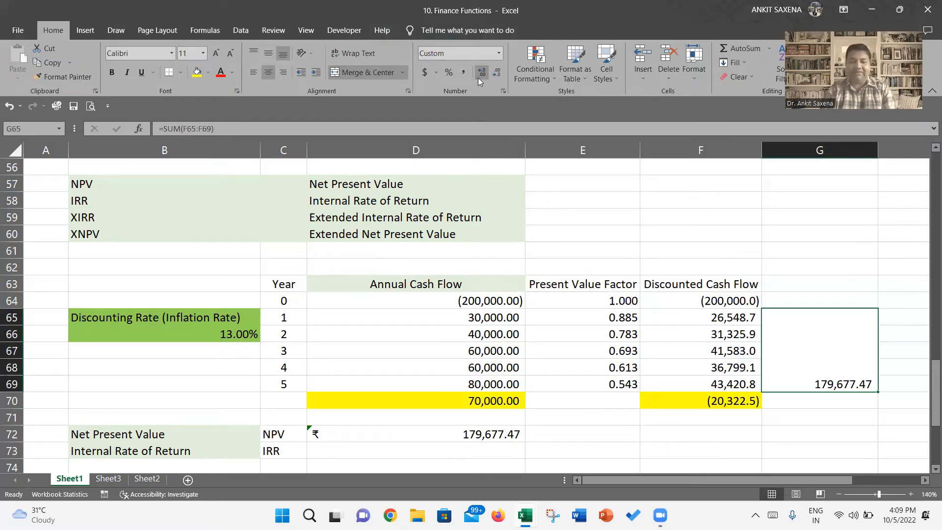
{"action": "key", "text": "Down"}
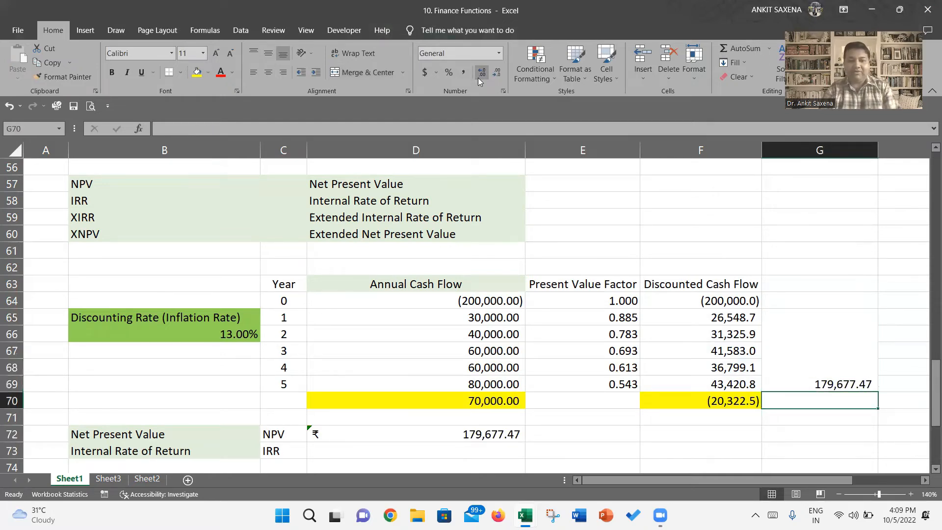
Extend the NPV formula in D72 by adding the year 0 cash flow in D64
{"action": "key", "text": "Down"}
{"action": "key", "text": "Down"}
{"action": "key", "text": "Left"}
{"action": "key", "text": "Left"}
{"action": "key", "text": "Left"}
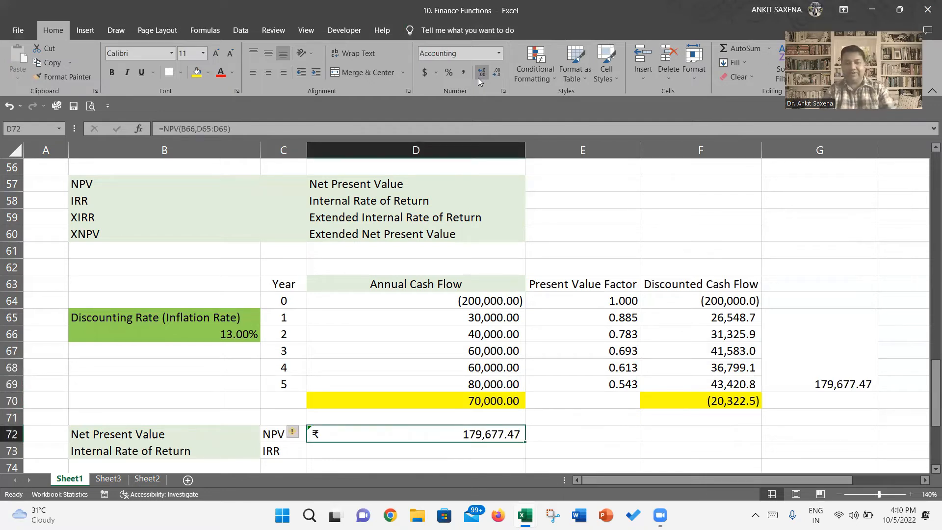
{"action": "key", "text": "F2"}
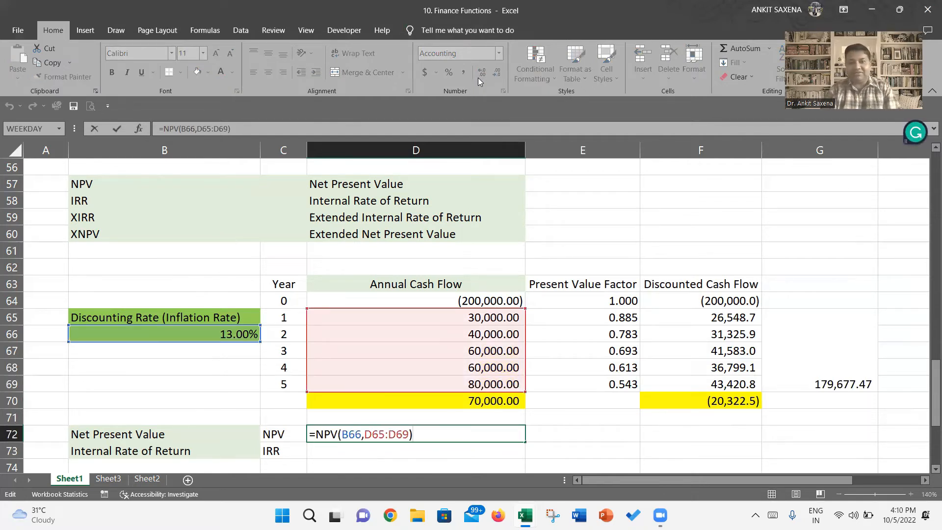
{"action": "type", "text": "+"}
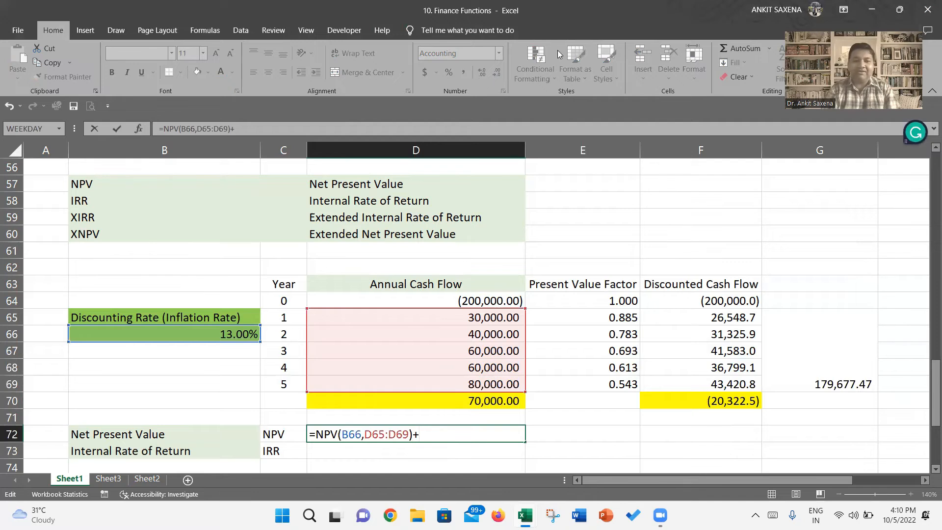
{"action": "left_click", "coordinate": [435, 298]}
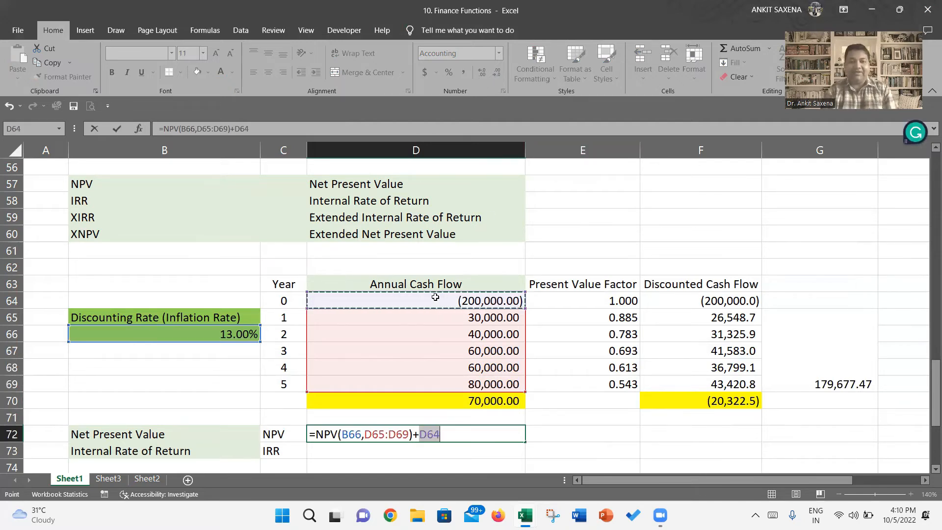
{"action": "key", "text": "Return"}
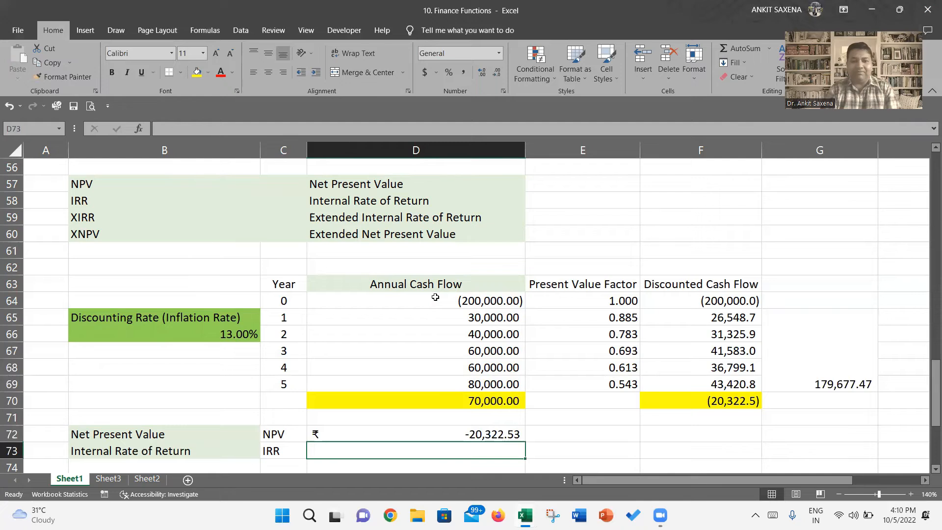
Fill the merged sum cell G65:G69 with light orange and narrow column G
{"action": "key", "text": "Up"}
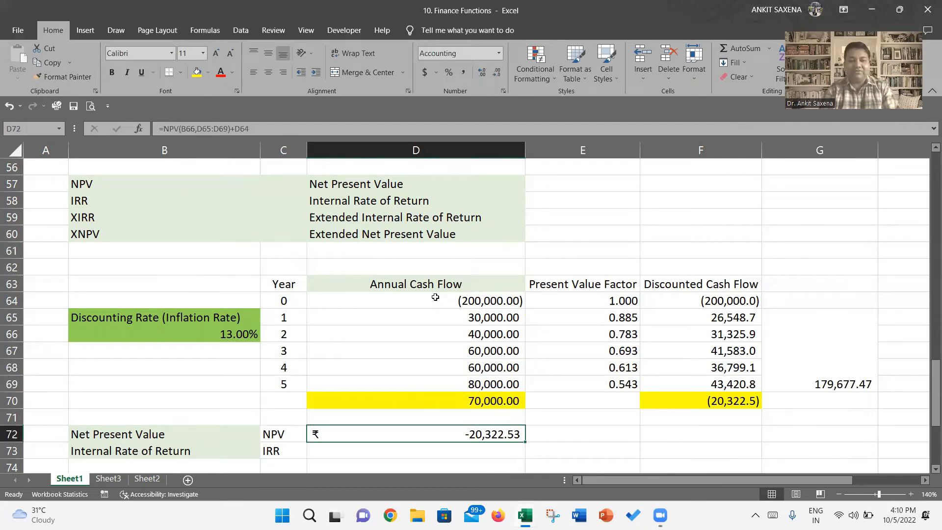
{"action": "key", "text": "Right"}
{"action": "key", "text": "Right"}
{"action": "key", "text": "Right"}
{"action": "key", "text": "Up"}
{"action": "key", "text": "Up"}
{"action": "key", "text": "Up"}
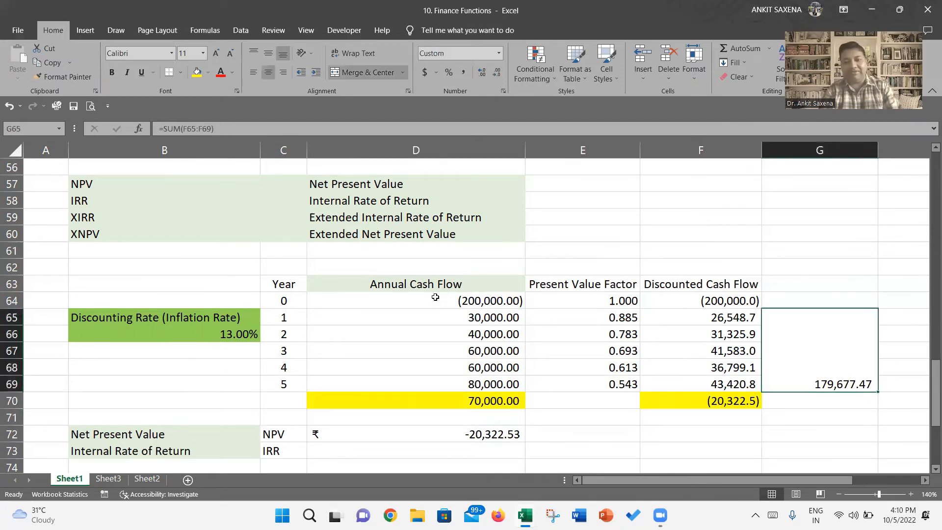
{"action": "left_click", "coordinate": [206, 75]}
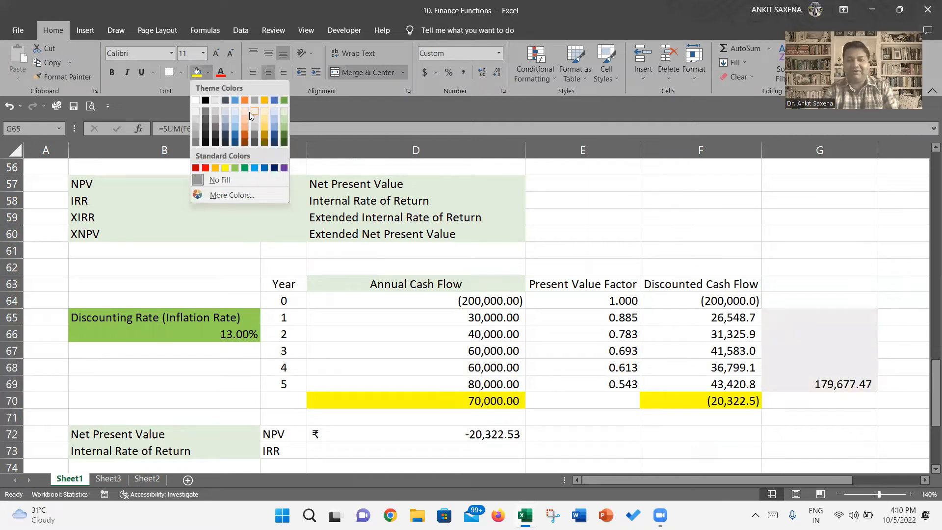
{"action": "left_click", "coordinate": [249, 112]}
{"action": "double_click", "coordinate": [873, 153]}
{"action": "left_click_drag", "start_coordinate": [874, 152], "coordinate": [831, 154]}
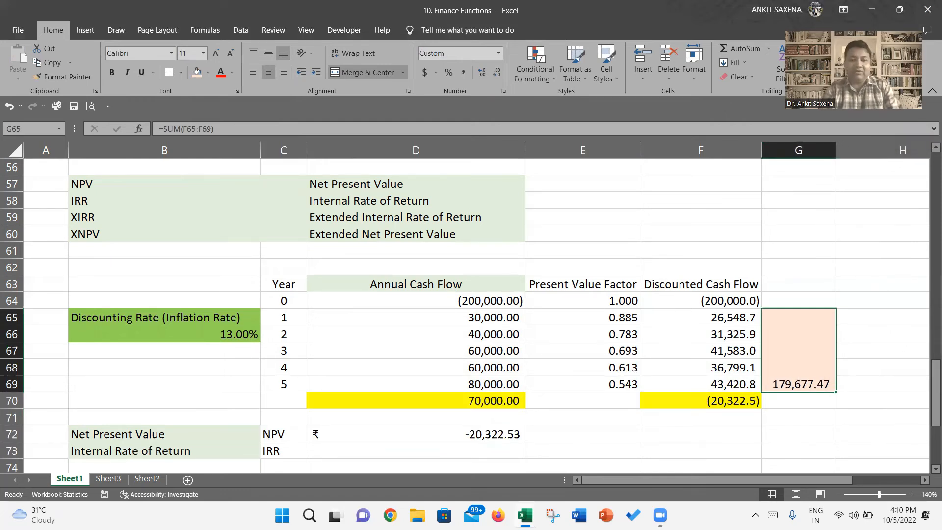
Start an IRR formula in cell D73, beside the Internal Rate of Return label
{"action": "left_click", "coordinate": [449, 453]}
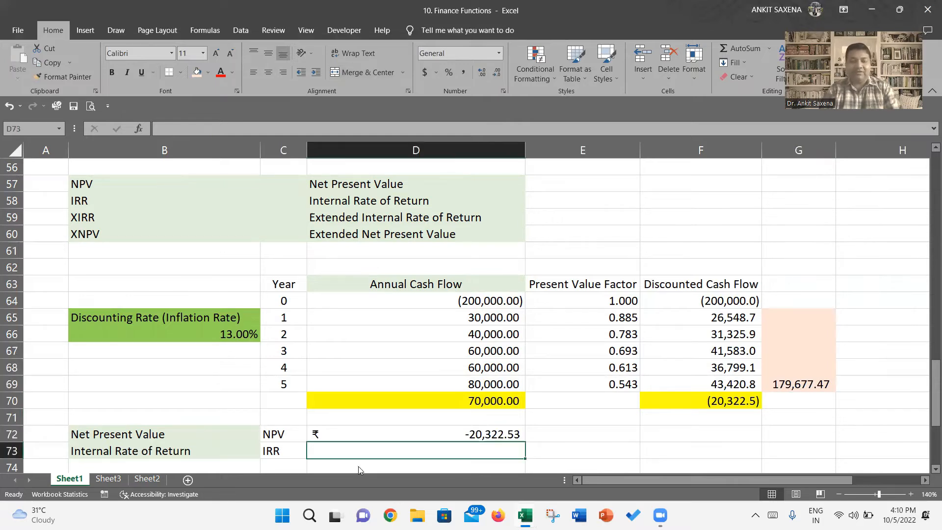
{"action": "key", "text": "alt+Tab"}
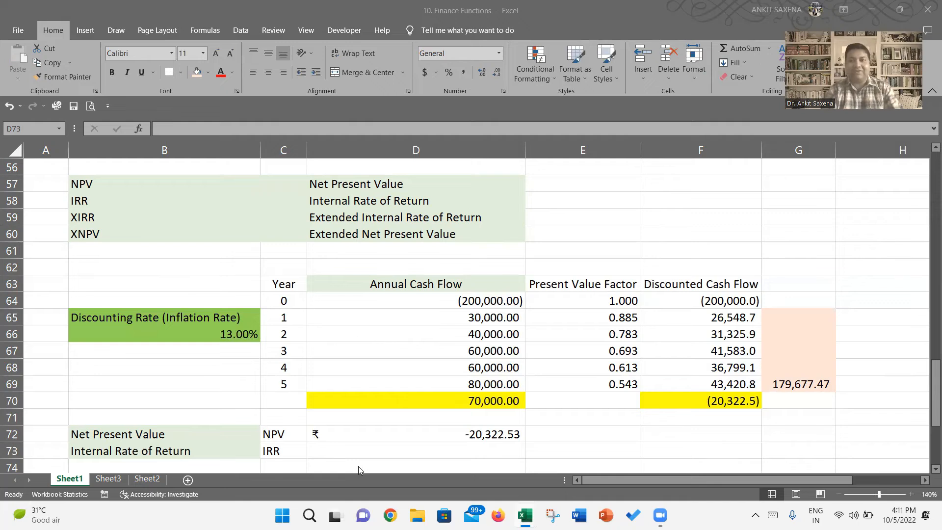
{"action": "left_click", "coordinate": [354, 460]}
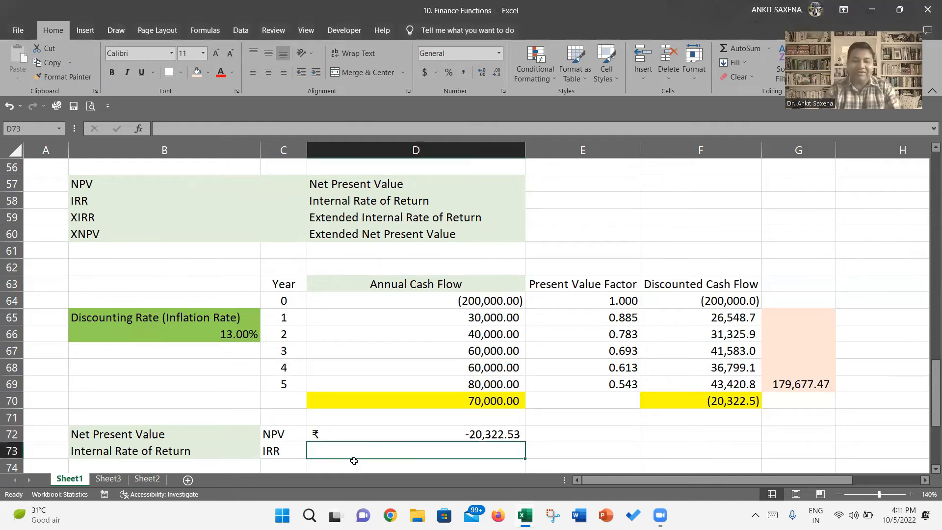
{"action": "type", "text": "=irr"}
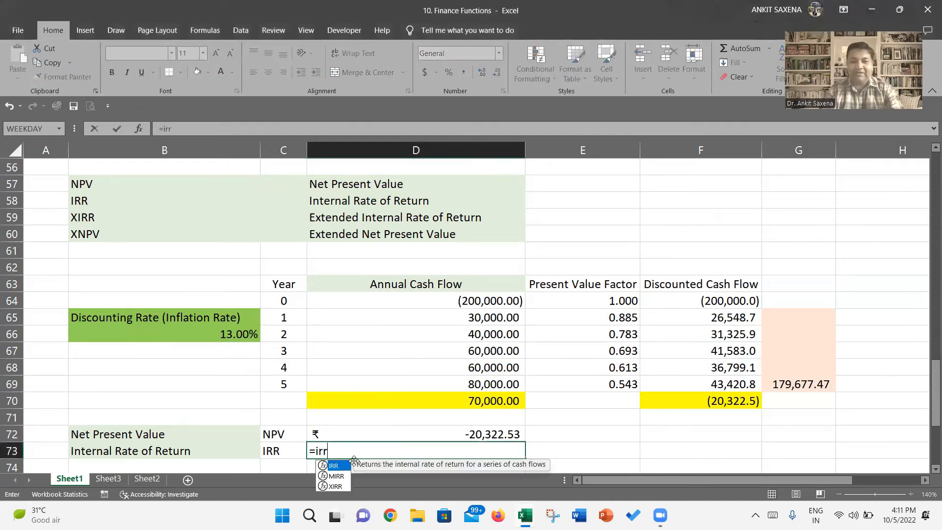
{"action": "key", "text": "Tab"}
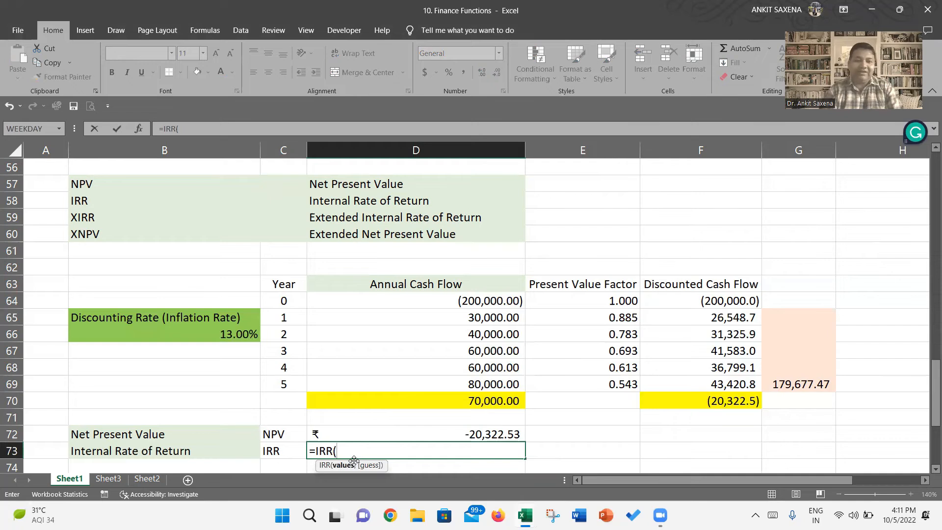
Reference the annual cash flows D64:D69 as the values of the IRR formula in D73
{"action": "key", "text": "Up"}
{"action": "key", "text": "Up"}
{"action": "key", "text": "Up"}
{"action": "key", "text": "Up"}
{"action": "key", "text": "Up"}
{"action": "key", "text": "Up"}
{"action": "key", "text": "Up"}
{"action": "key", "text": "Up"}
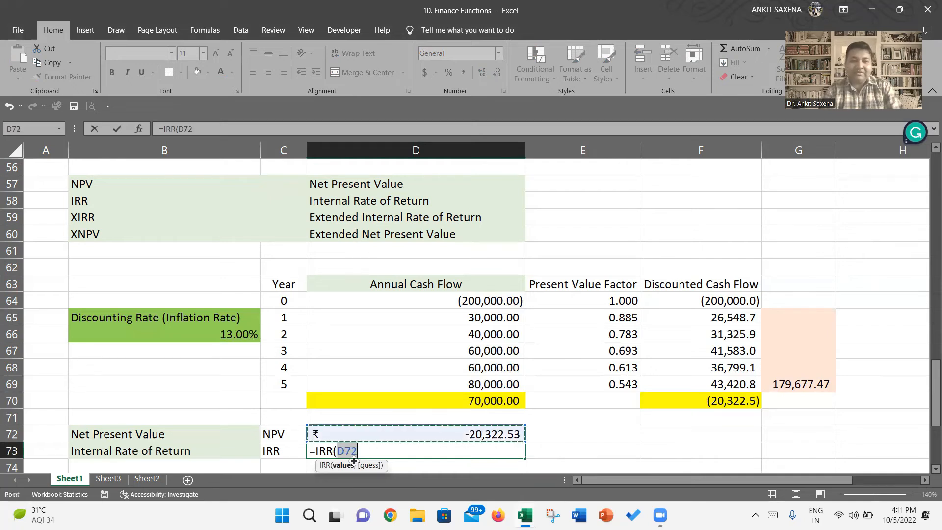
{"action": "key", "text": "Up"}
{"action": "key", "text": "shift+Down"}
{"action": "key", "text": "shift+Down"}
{"action": "key", "text": "shift+Down"}
{"action": "key", "text": "shift+Down"}
{"action": "key", "text": "shift+Down"}
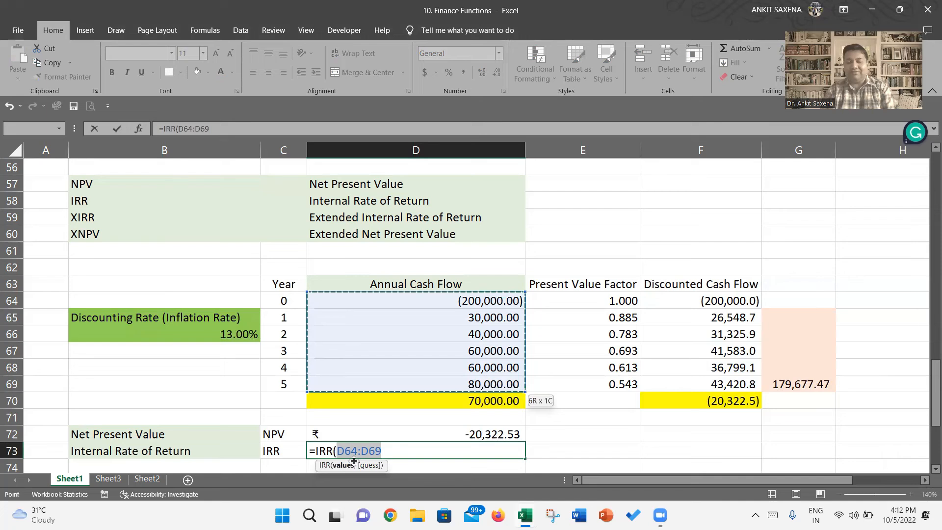
Complete the IRR formula in D73 without a guess argument and show its percentage with two decimals
{"action": "type", "text": ","}
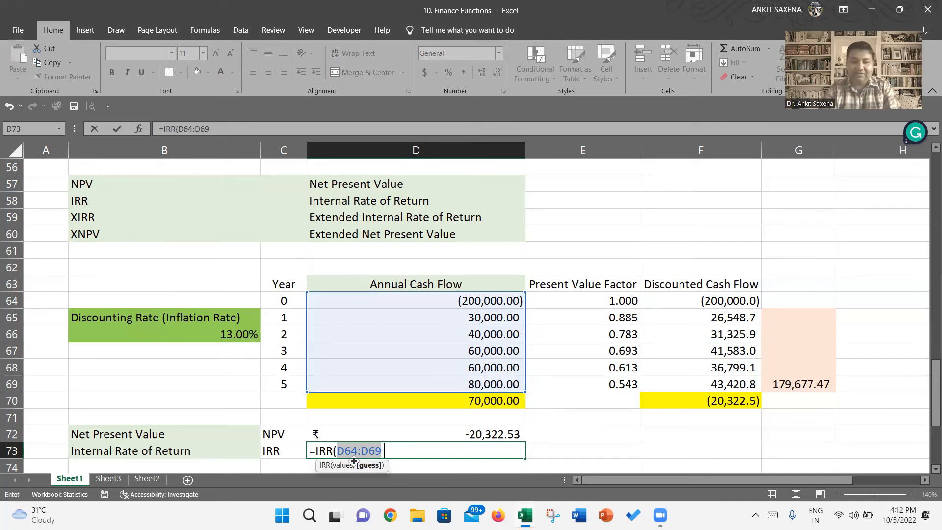
{"action": "key", "text": "BackSpace"}
{"action": "type", "text": ")"}
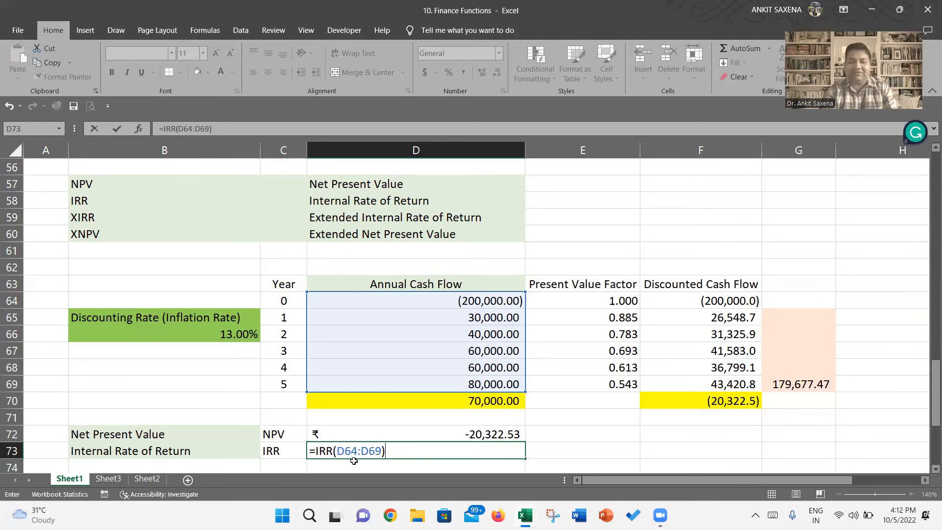
{"action": "key", "text": "BackSpace"}
{"action": "type", "text": ","}
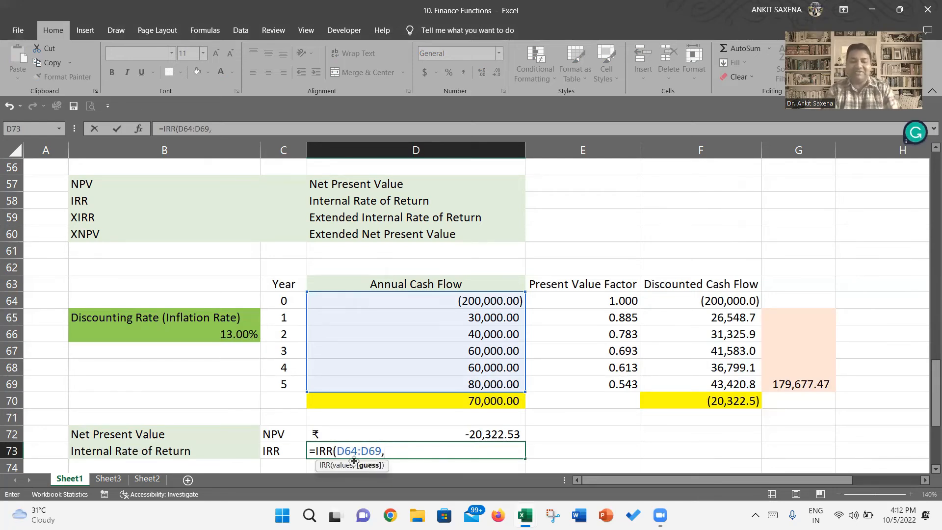
{"action": "key", "text": "BackSpace"}
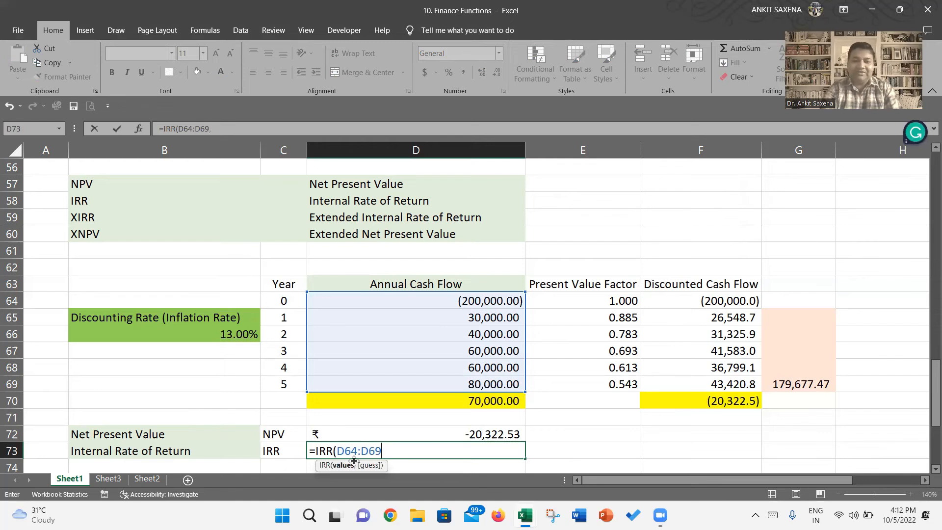
{"action": "type", "text": ")"}
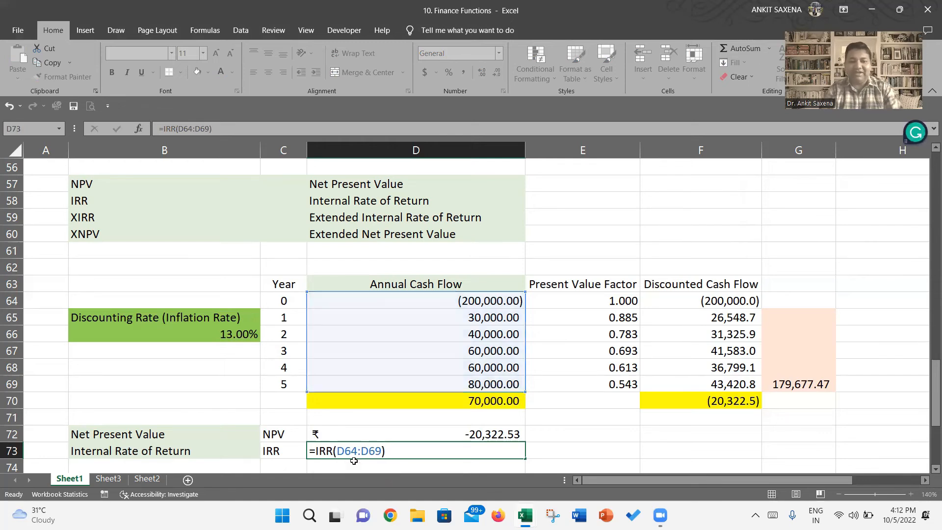
{"action": "key", "text": "Return"}
{"action": "key", "text": "Up"}
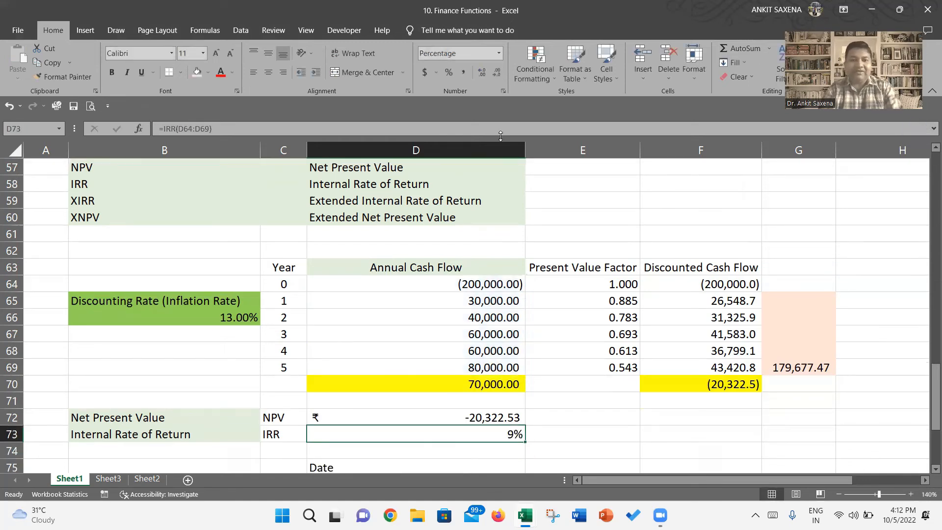
{"action": "left_click", "coordinate": [482, 71]}
{"action": "left_click", "coordinate": [482, 71]}
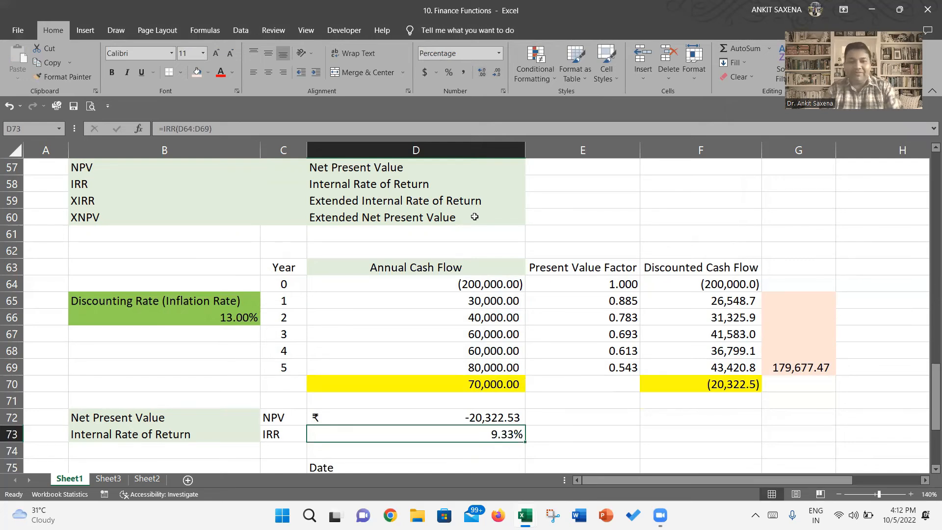
Set the discounting rate in B66 to 9.33% and check the discounted cash flow total in F70
{"action": "left_click", "coordinate": [239, 318]}
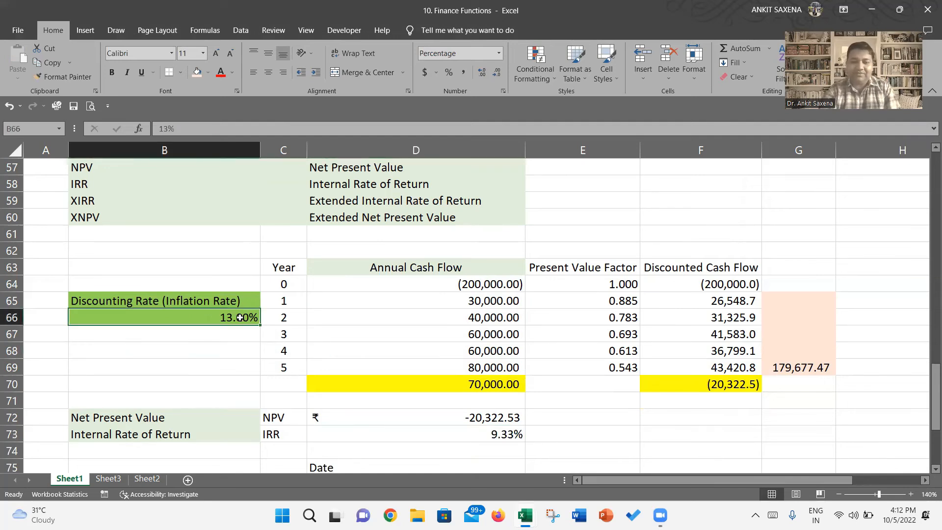
{"action": "type", "text": "9.33"}
{"action": "key", "text": "Return"}
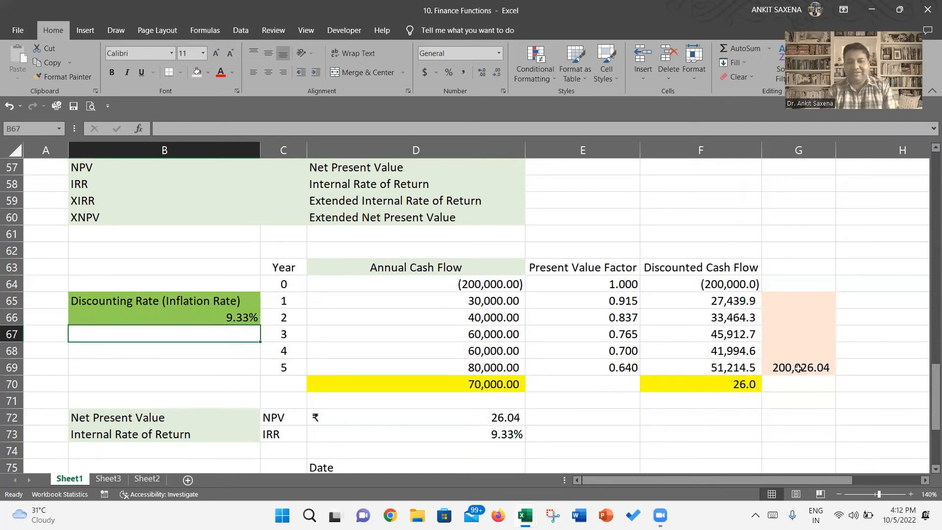
{"action": "left_click", "coordinate": [745, 384]}
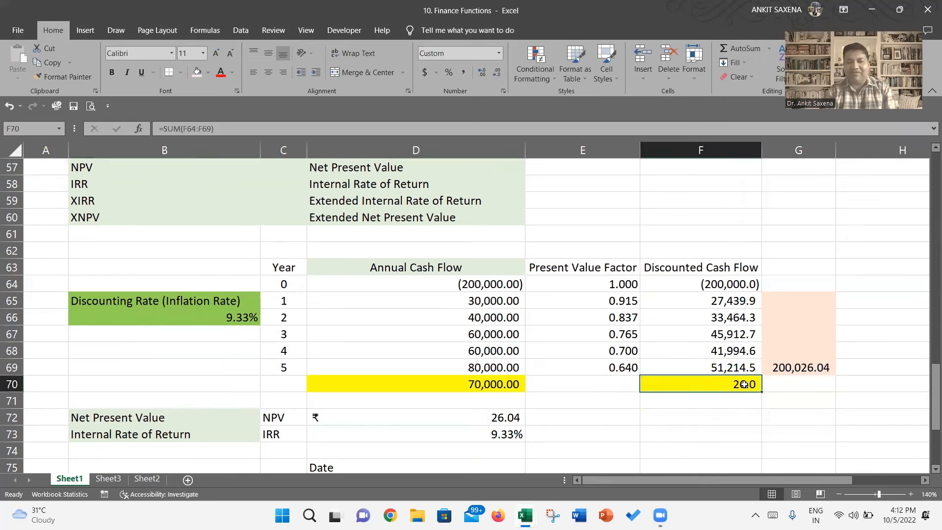
Extend the 9.33% discounting rate in B66 with a long run of repeating 3 decimals
{"action": "double_click", "coordinate": [243, 318]}
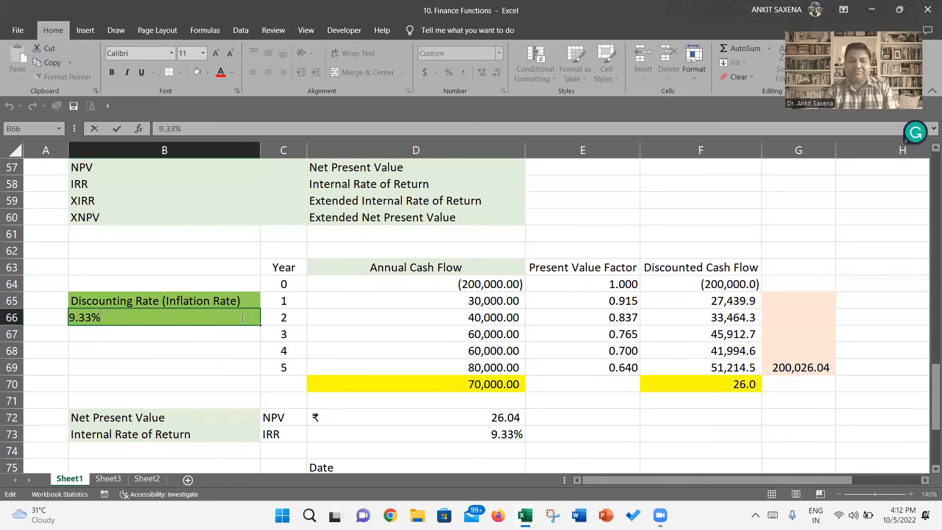
{"action": "type", "text": "333333333333"}
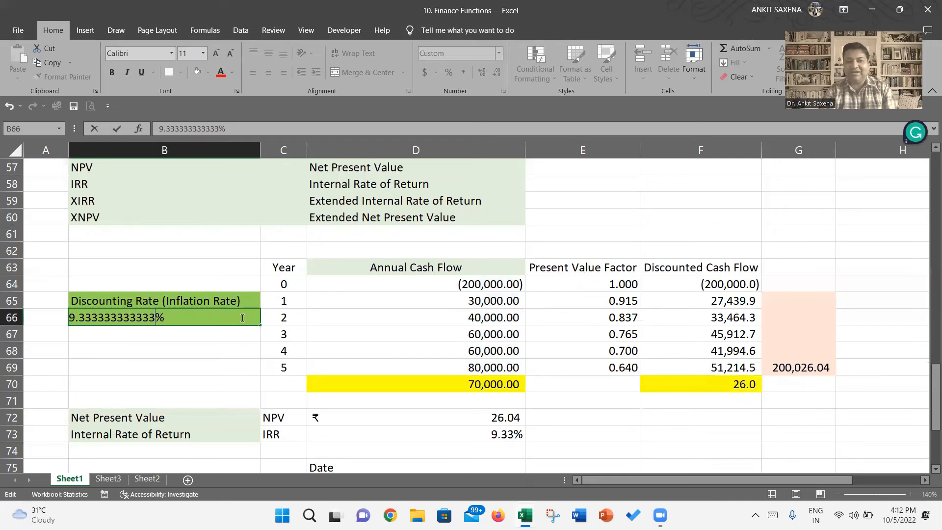
{"action": "key", "text": "Return"}
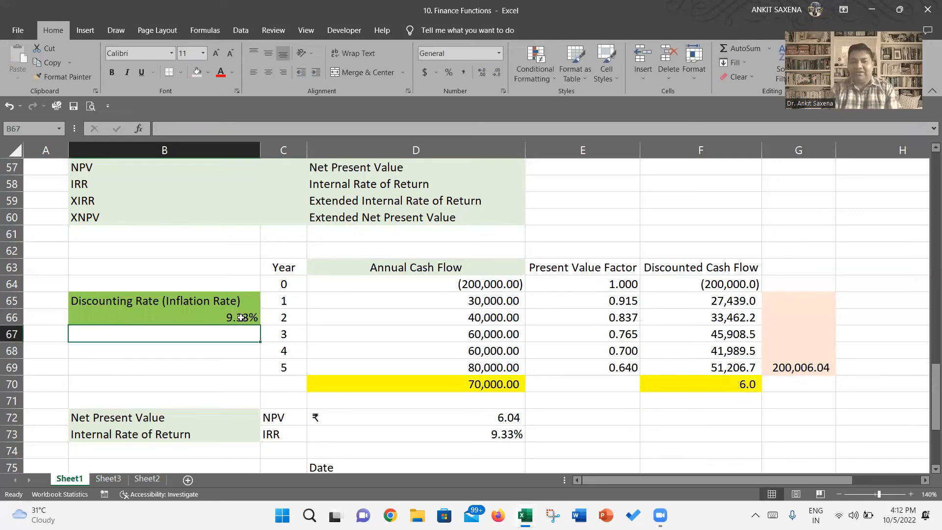
Link the discounting rate in B66 to the IRR result with the formula =D73
{"action": "left_click", "coordinate": [240, 317]}
{"action": "type", "text": "="}
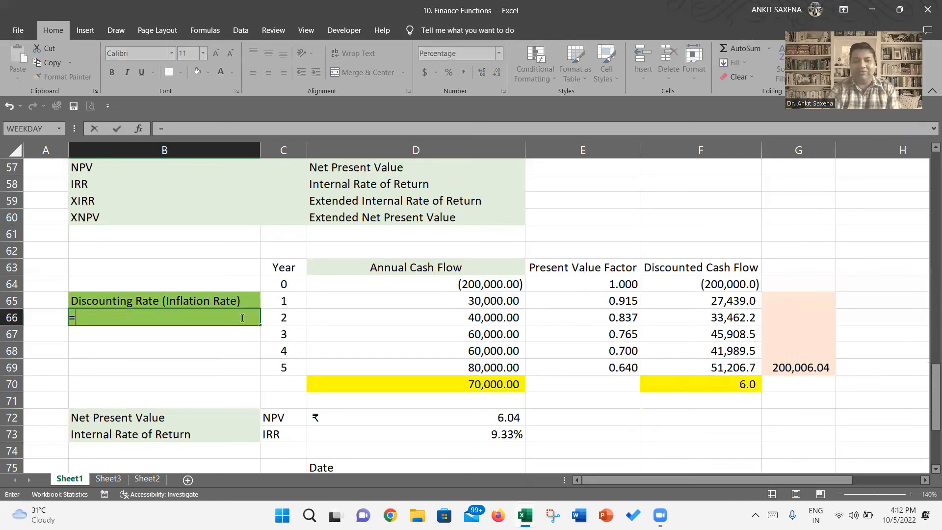
{"action": "left_click", "coordinate": [465, 435]}
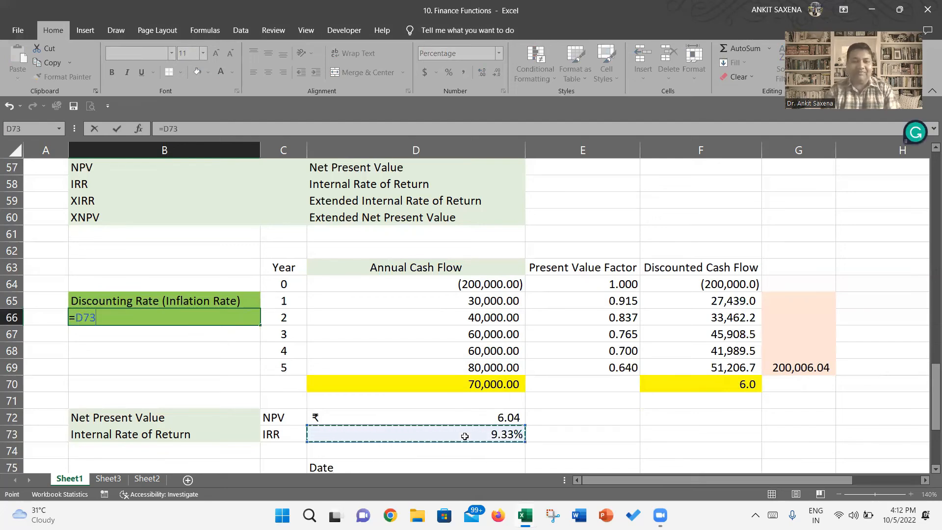
{"action": "key", "text": "Return"}
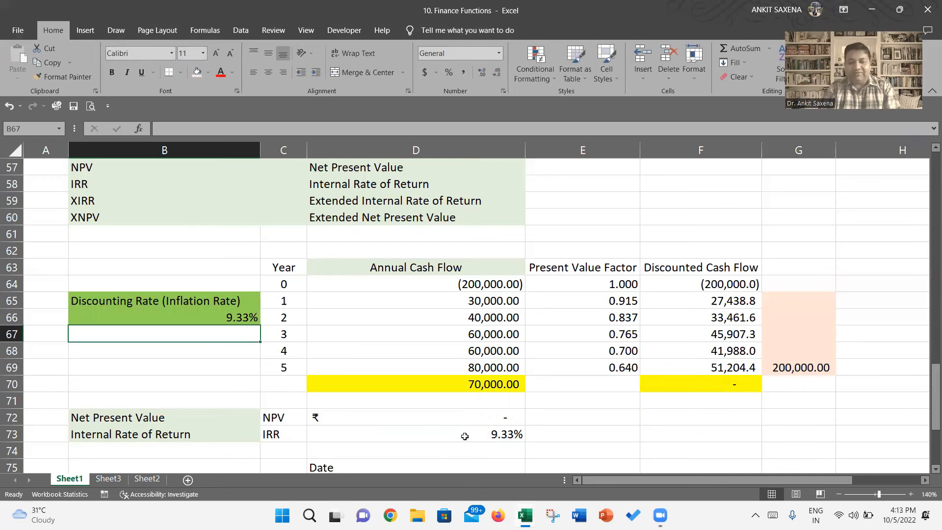
Fill the net present value cell D72 and the discounted cash flow total F70 with light orange
{"action": "left_click", "coordinate": [500, 417]}
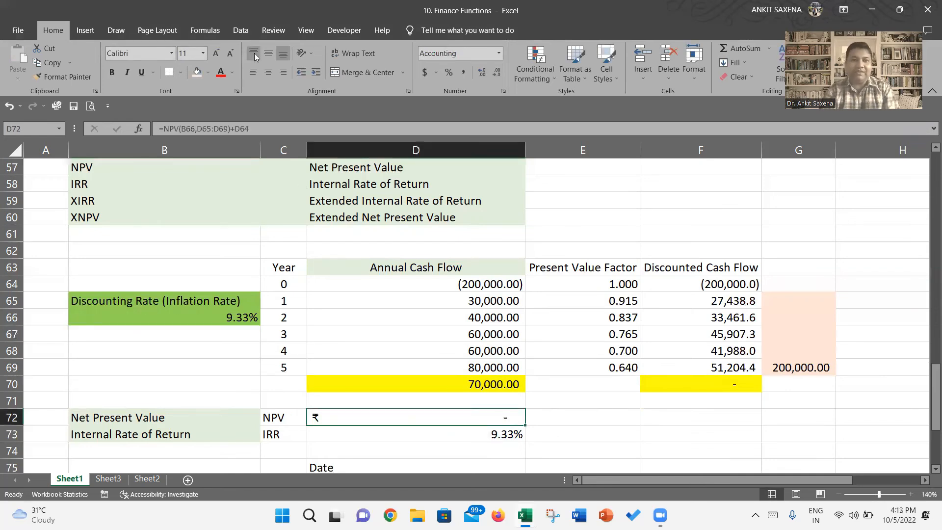
{"action": "left_click", "coordinate": [198, 73]}
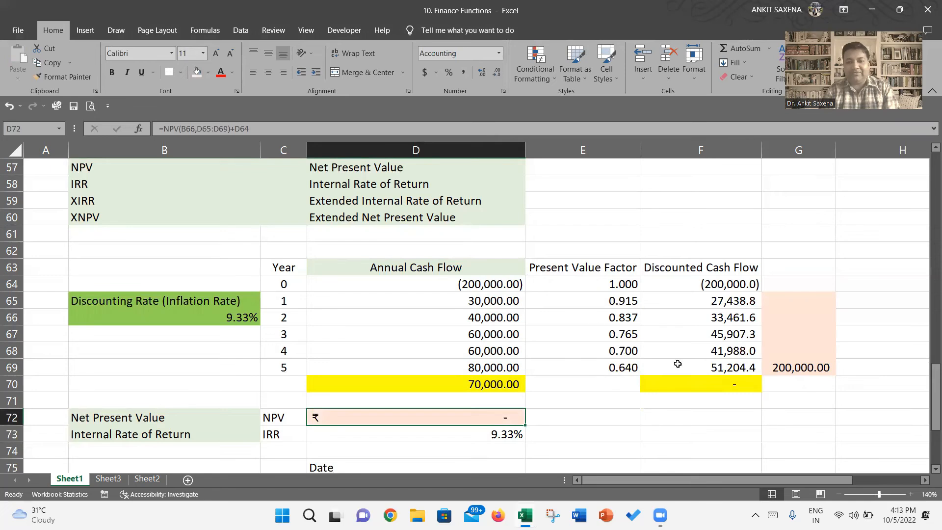
{"action": "left_click", "coordinate": [707, 379]}
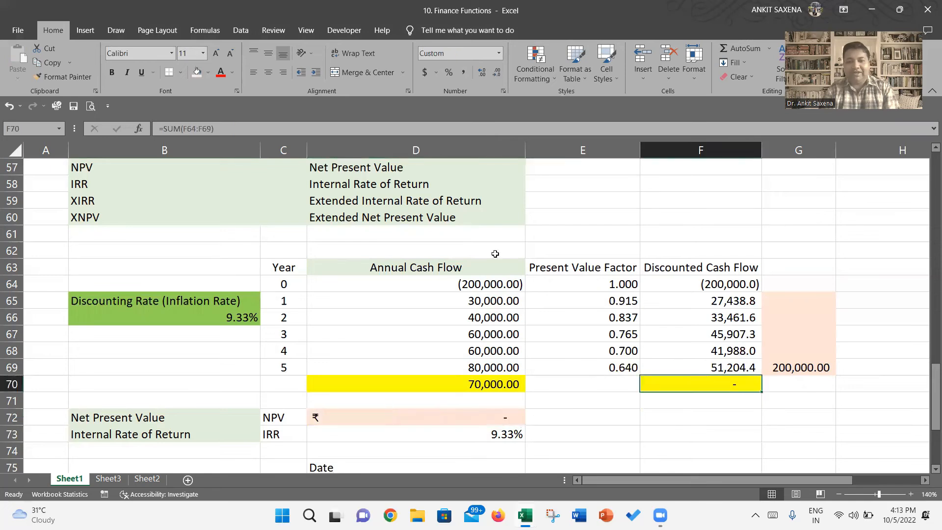
{"action": "left_click", "coordinate": [197, 74]}
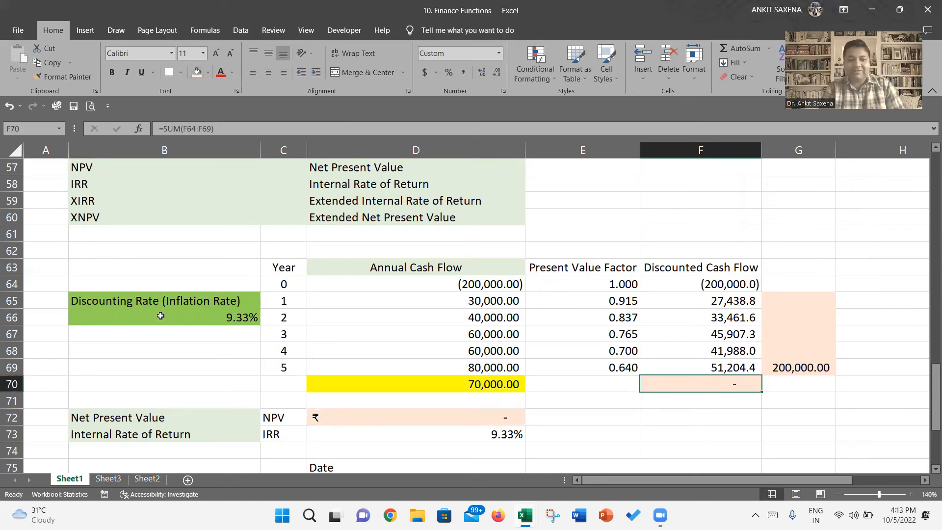
Test the net present value with discounting rates of 9.3% and 9% in B66
{"action": "left_click", "coordinate": [186, 313]}
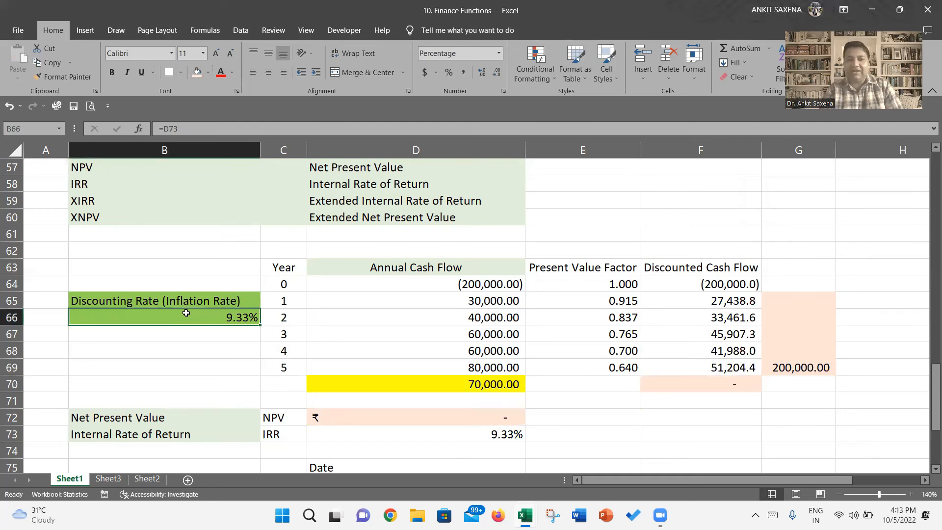
{"action": "type", "text": "9.3"}
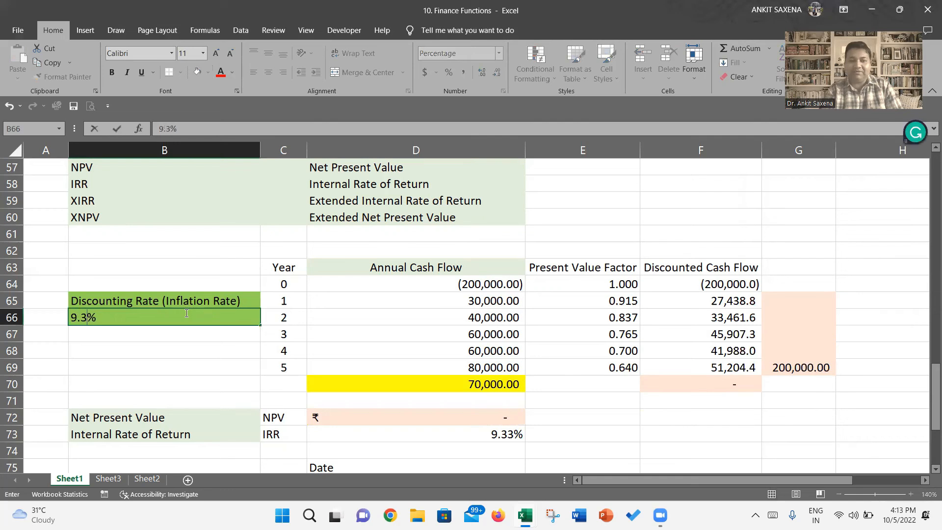
{"action": "key", "text": "Return"}
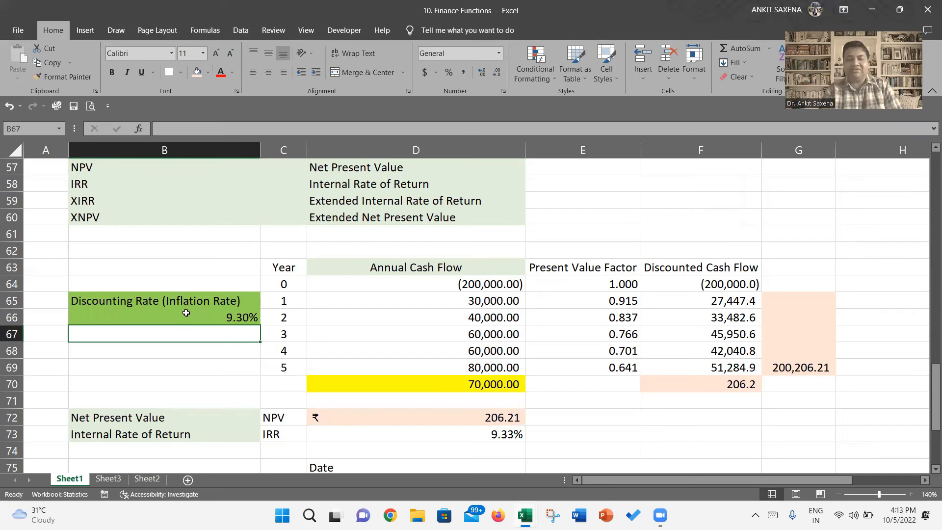
{"action": "left_click", "coordinate": [186, 313]}
{"action": "type", "text": "9"}
{"action": "key", "text": "Return"}
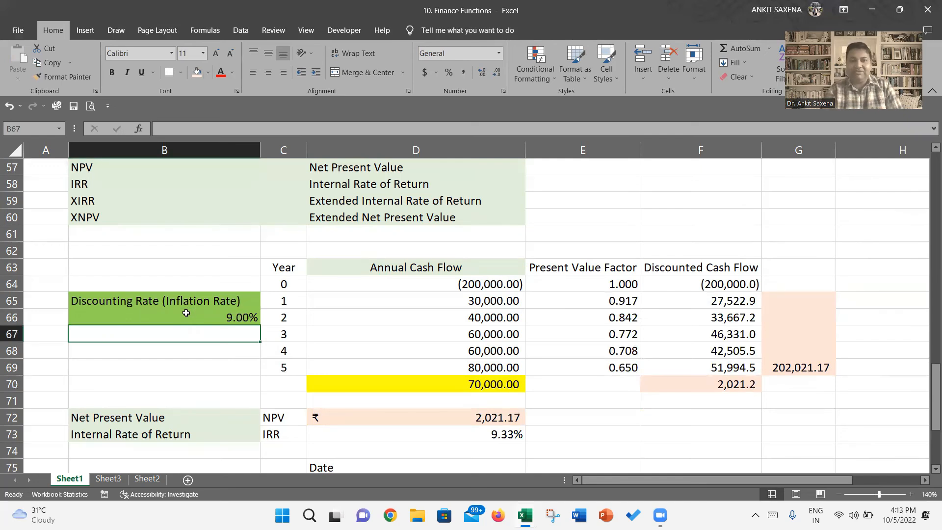
Test the net present value with discounting rates of 8% and 4% in B66
{"action": "left_click", "coordinate": [186, 312]}
{"action": "type", "text": "8"}
{"action": "key", "text": "Return"}
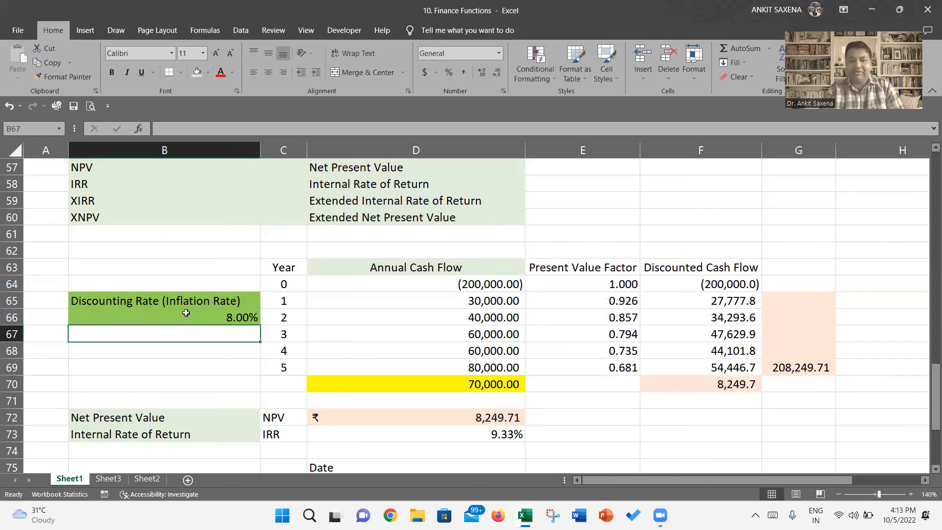
{"action": "left_click", "coordinate": [186, 313]}
{"action": "type", "text": "4"}
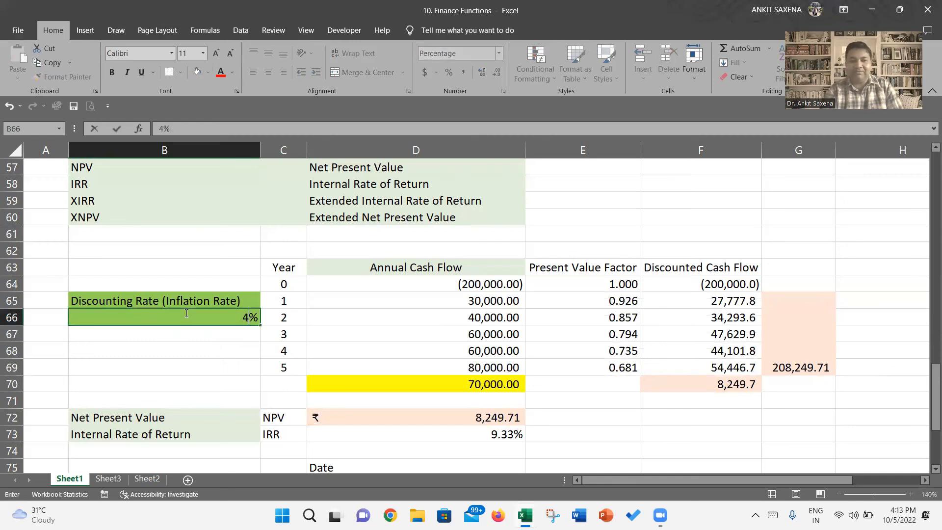
{"action": "key", "text": "Return"}
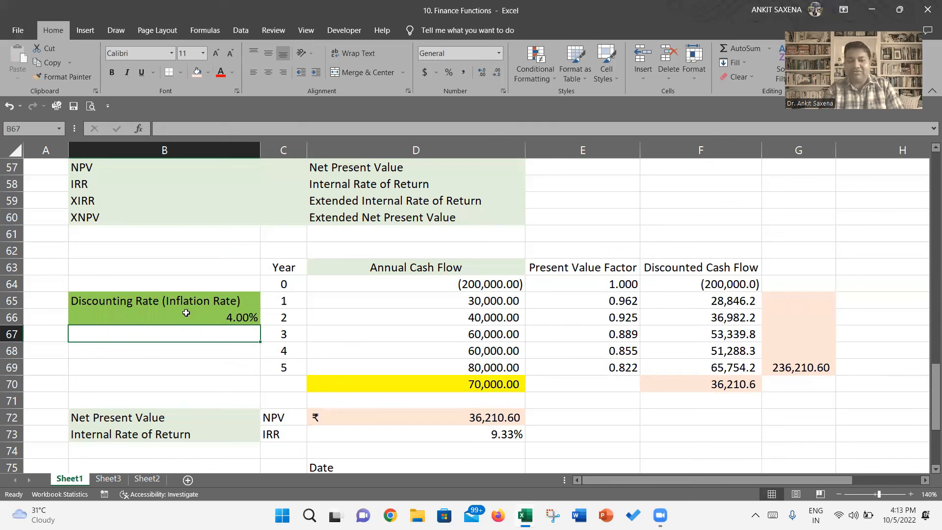
Test the net present value with discounting rates of 9.4% and 10% in B66
{"action": "left_click", "coordinate": [186, 312]}
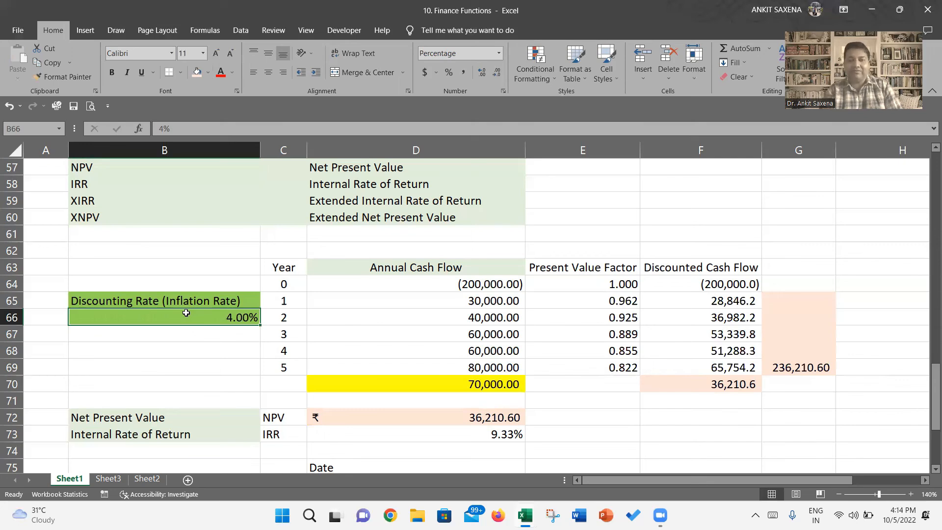
{"action": "type", "text": "9.4"}
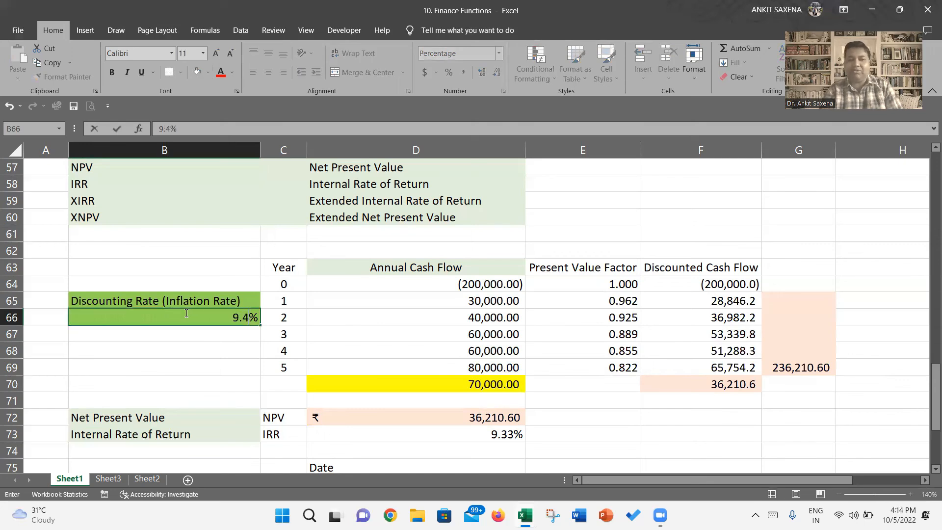
{"action": "key", "text": "Return"}
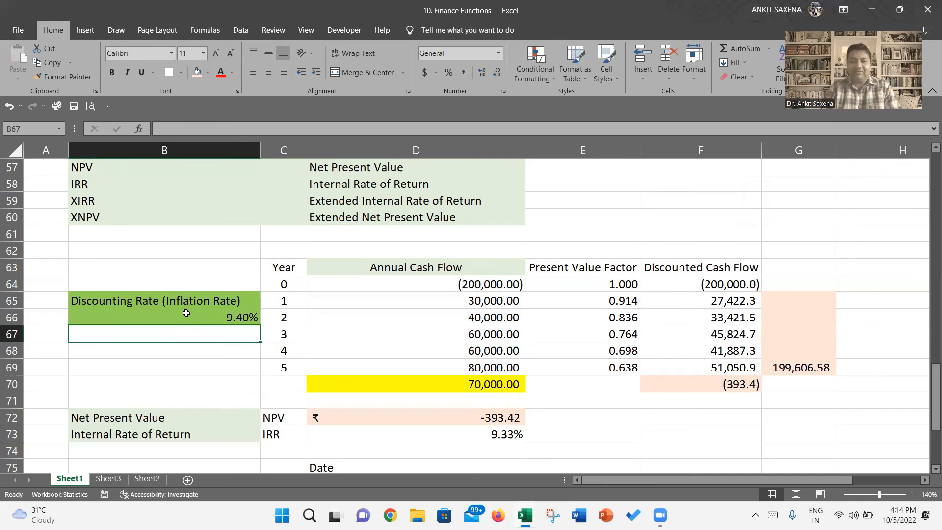
{"action": "left_click", "coordinate": [186, 313]}
{"action": "type", "text": "10"}
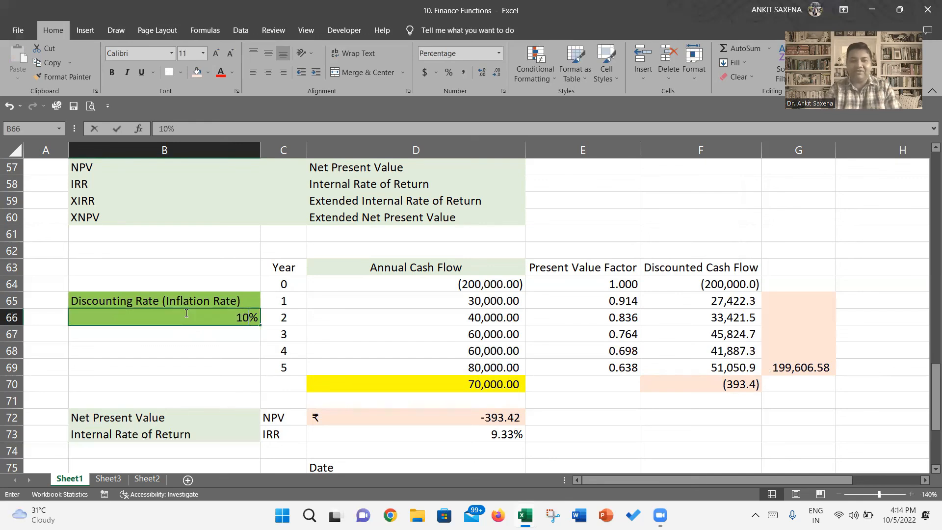
{"action": "key", "text": "Return"}
Set the discounting rate in B66 to 11%
{"action": "left_click", "coordinate": [186, 313]}
{"action": "type", "text": "11"}
{"action": "key", "text": "Return"}
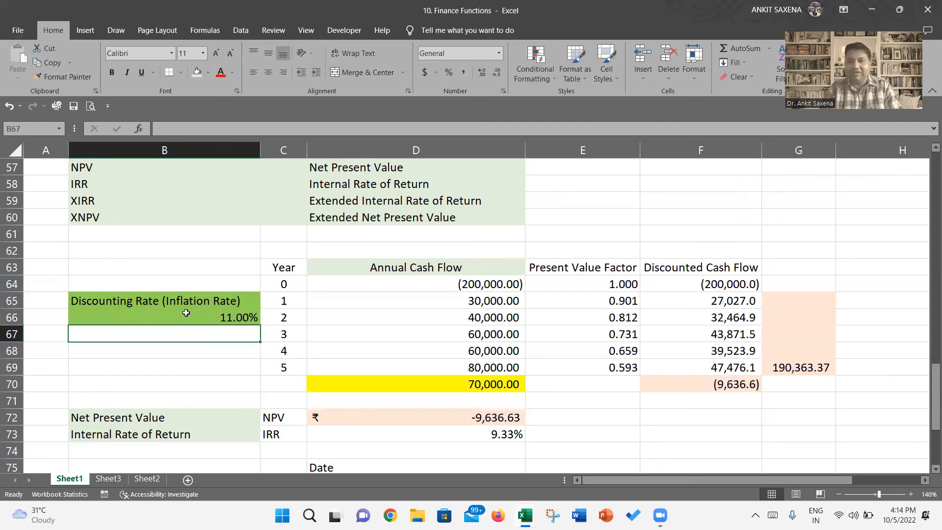